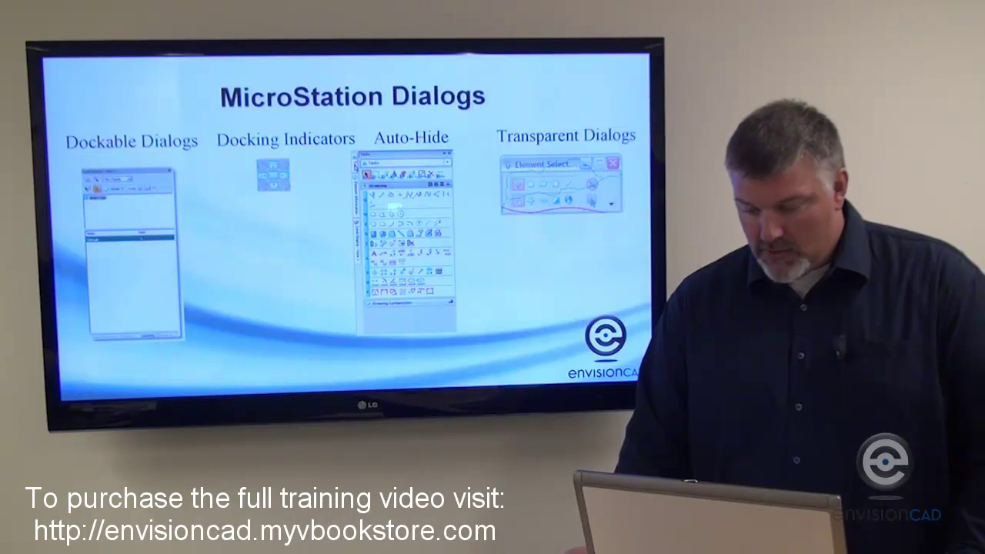
Switch from the MicroStation Dialogs slide to MicroStation showing Project_Interface.dgn
{"action": "key", "text": "alt+Tab"}
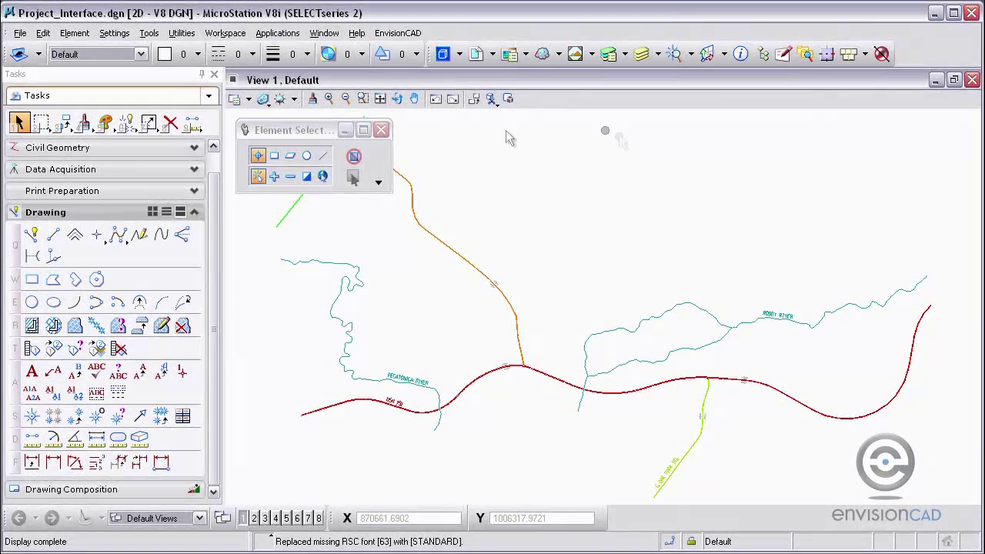
Dock the Tasks panel on the right, back on the left, then dock Element Selection beside it
{"action": "left_click", "coordinate": [133, 77]}
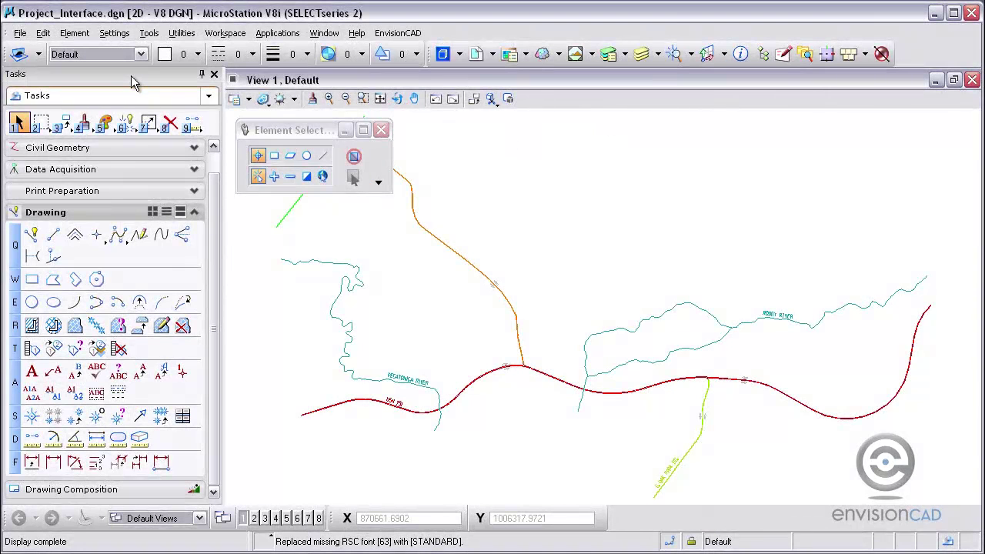
{"action": "left_click_drag", "start_coordinate": [131, 75], "coordinate": [952, 292]}
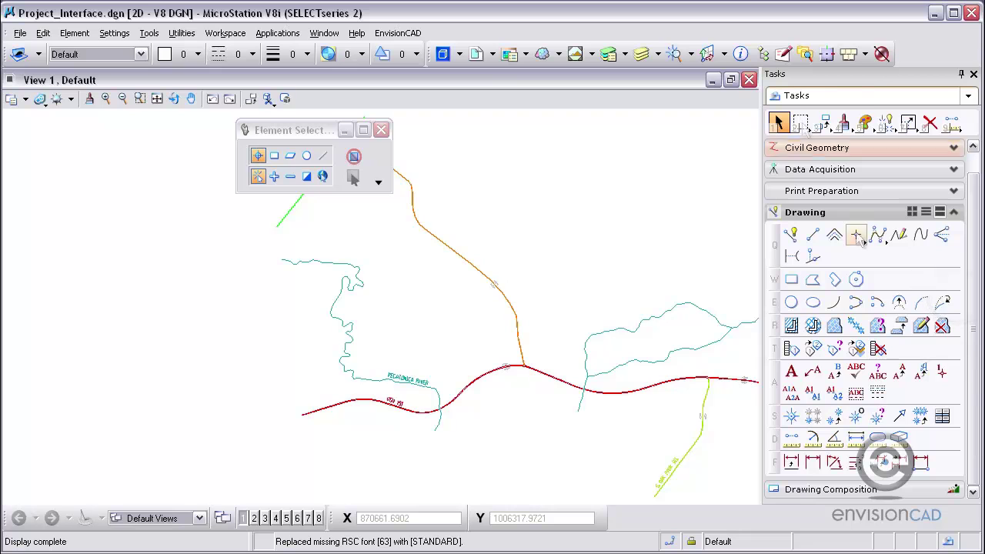
{"action": "left_click_drag", "start_coordinate": [870, 78], "coordinate": [34, 292]}
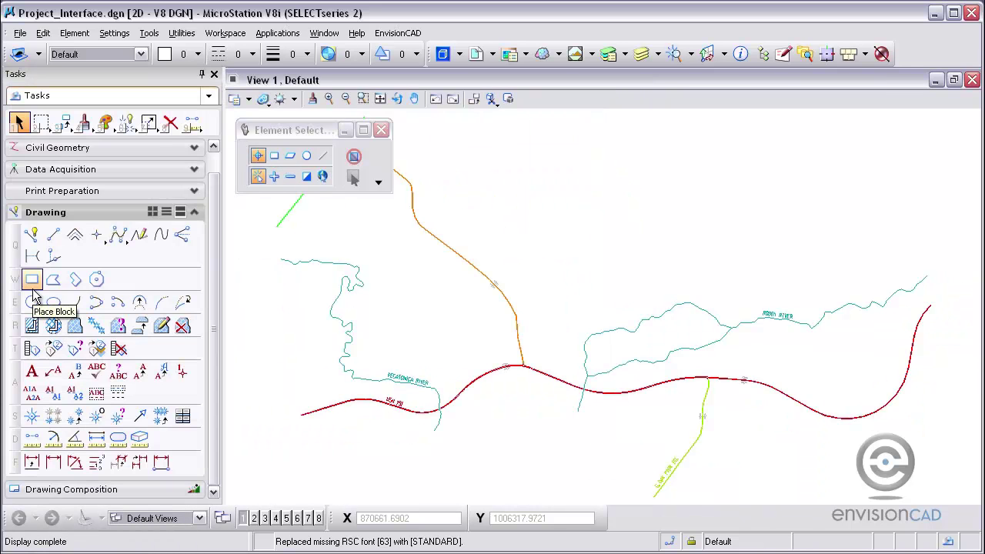
{"action": "left_click_drag", "start_coordinate": [296, 131], "coordinate": [582, 292]}
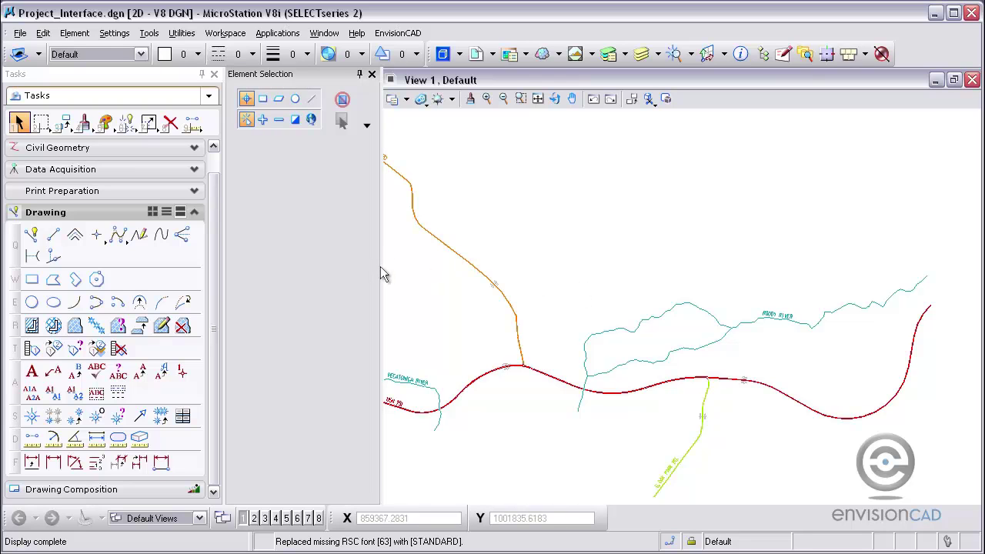
Widen Element Selection, re-dock it above Tasks, then merge both into one tabbed left panel
{"action": "left_click_drag", "start_coordinate": [381, 266], "coordinate": [425, 265]}
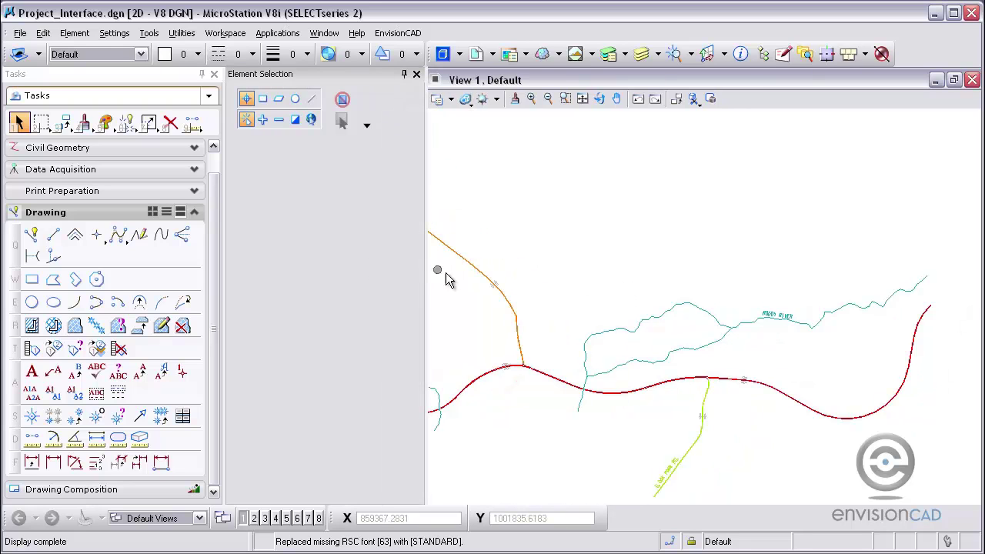
{"action": "mouse_move", "coordinate": [303, 82]}
{"action": "left_mouse_down"}
{"action": "mouse_move", "coordinate": [476, 163]}
{"action": "mouse_move", "coordinate": [462, 182]}
{"action": "mouse_move", "coordinate": [402, 156]}
{"action": "mouse_move", "coordinate": [345, 166]}
{"action": "mouse_move", "coordinate": [154, 277]}
{"action": "mouse_move", "coordinate": [36, 283]}
{"action": "mouse_move", "coordinate": [69, 286]}
{"action": "mouse_move", "coordinate": [112, 266]}
{"action": "left_mouse_up"}
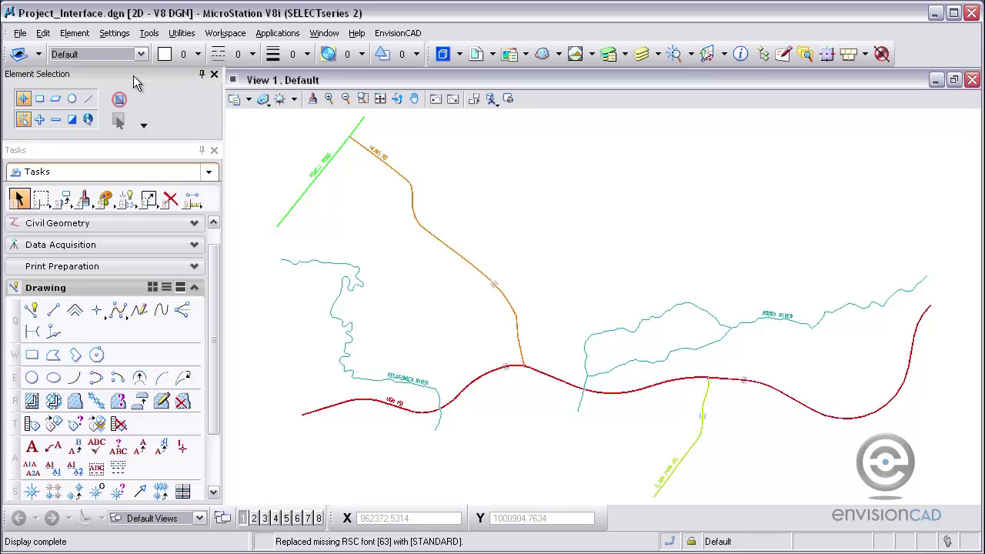
{"action": "mouse_move", "coordinate": [133, 75]}
{"action": "left_mouse_down"}
{"action": "mouse_move", "coordinate": [254, 158]}
{"action": "mouse_move", "coordinate": [359, 210]}
{"action": "mouse_move", "coordinate": [147, 187]}
{"action": "mouse_move", "coordinate": [112, 293]}
{"action": "left_mouse_up"}
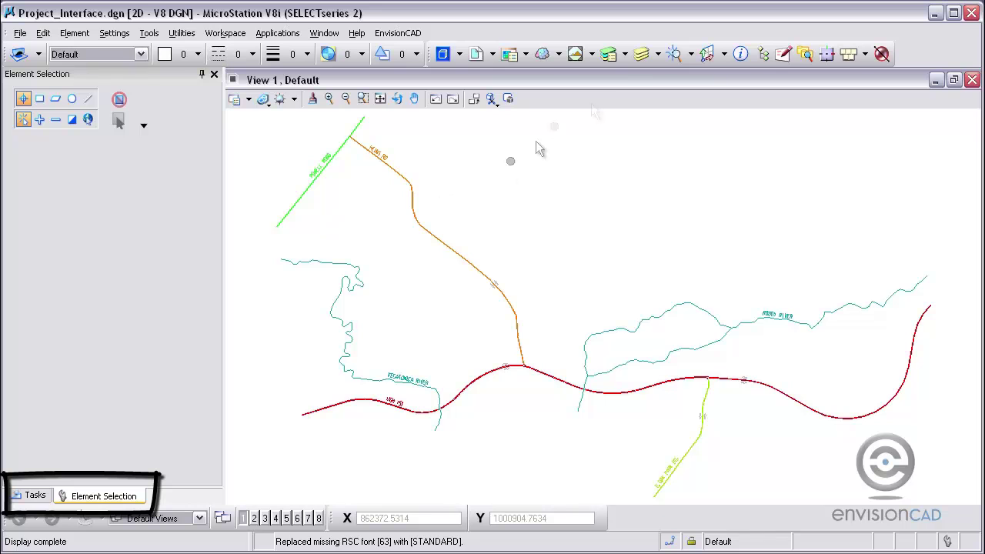
Open Level Display, Element Information and File > Project Explorer, docking each as a left-panel tab
{"action": "left_click", "coordinate": [641, 54]}
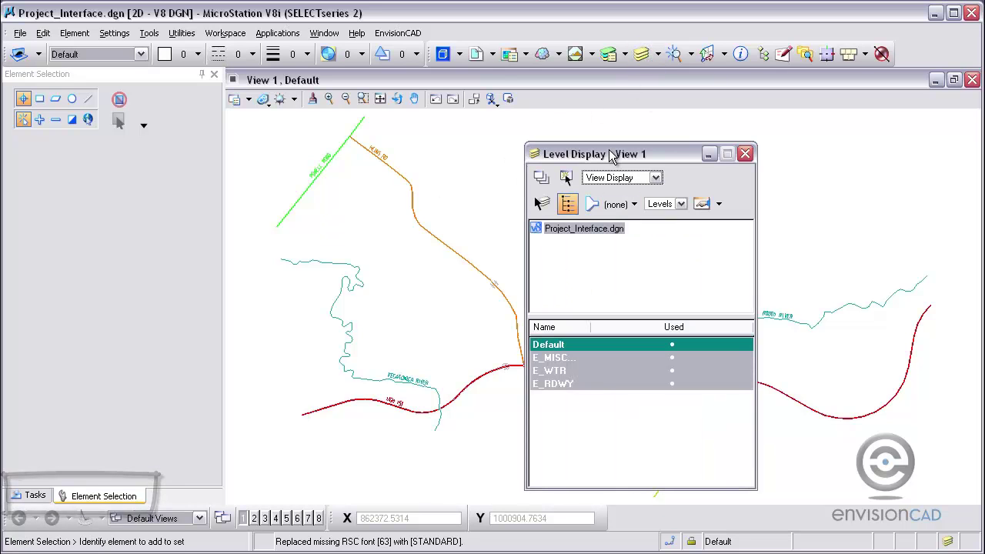
{"action": "left_click_drag", "start_coordinate": [609, 151], "coordinate": [118, 291]}
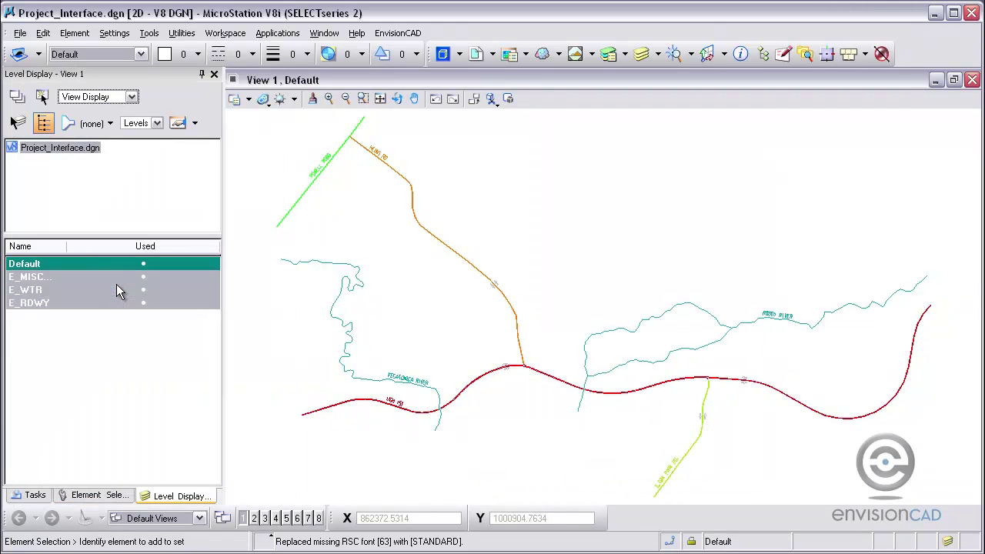
{"action": "left_click", "coordinate": [741, 53]}
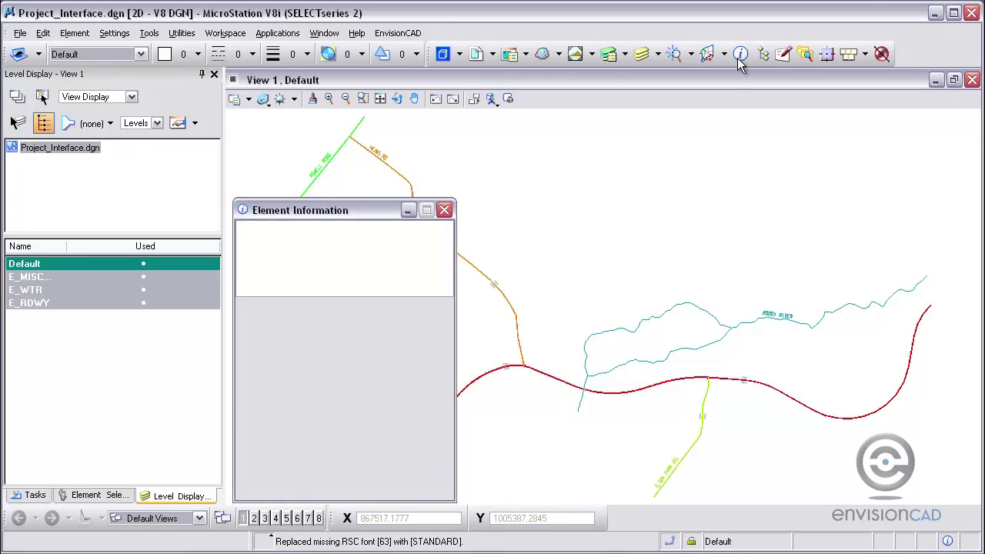
{"action": "left_click_drag", "start_coordinate": [351, 208], "coordinate": [113, 297]}
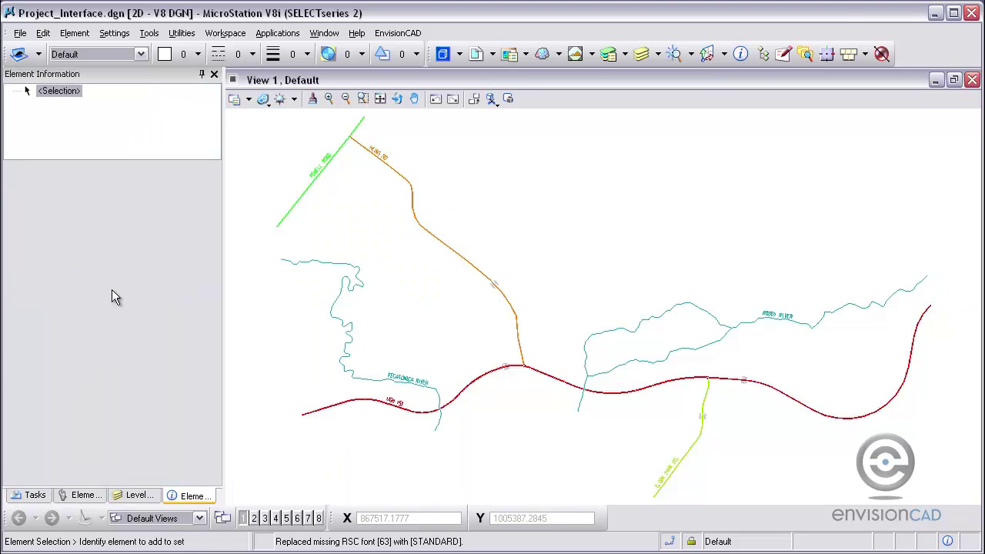
{"action": "left_click", "coordinate": [19, 34]}
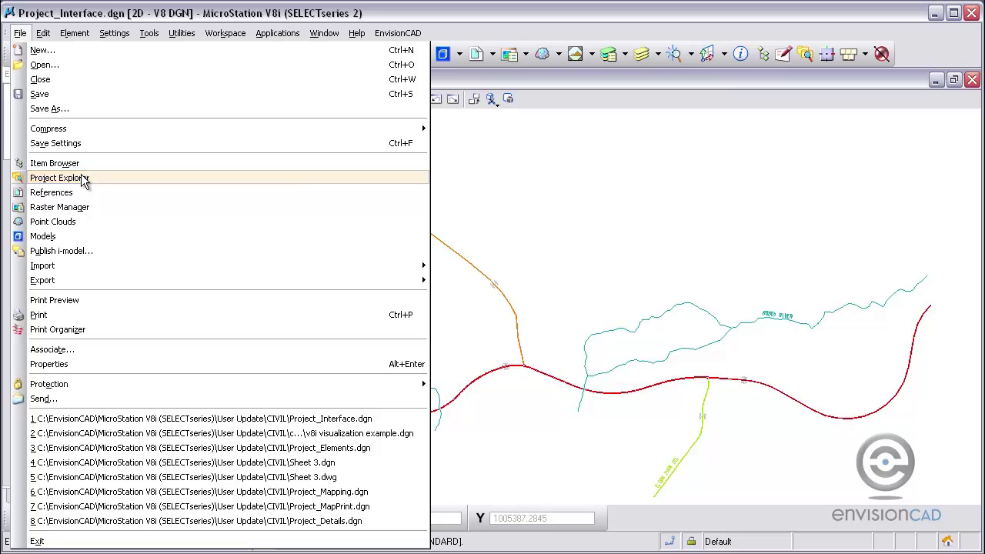
{"action": "left_click", "coordinate": [187, 160]}
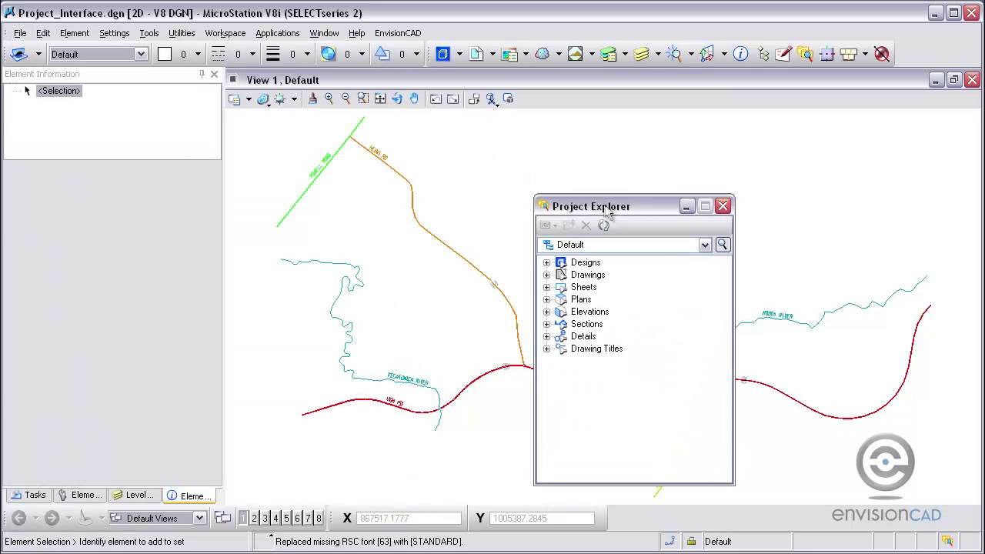
{"action": "left_click_drag", "start_coordinate": [608, 206], "coordinate": [112, 286]}
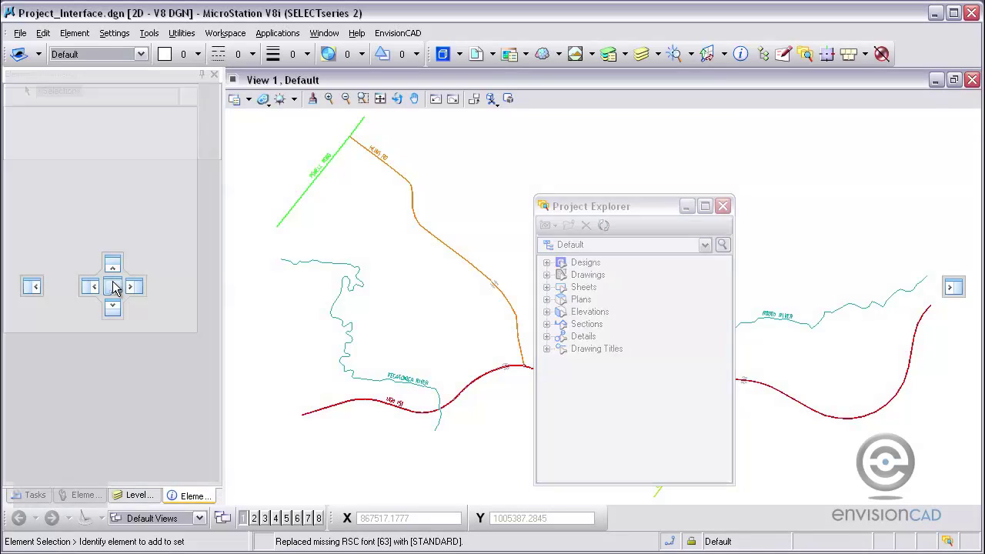
Cycle through the five left tabs, from Tasks to Project Explorer, ending back on Tasks
{"action": "left_click", "coordinate": [28, 495]}
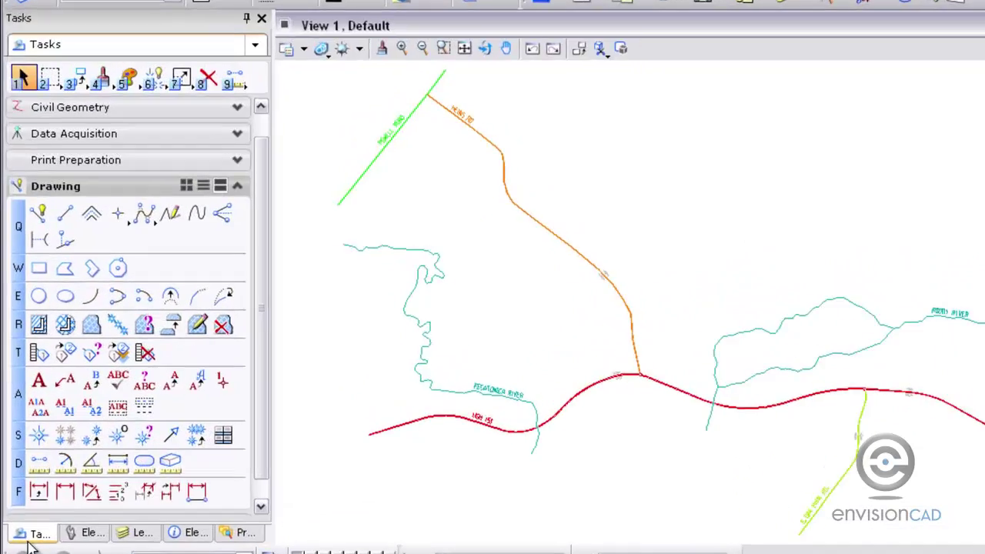
{"action": "left_click", "coordinate": [82, 534]}
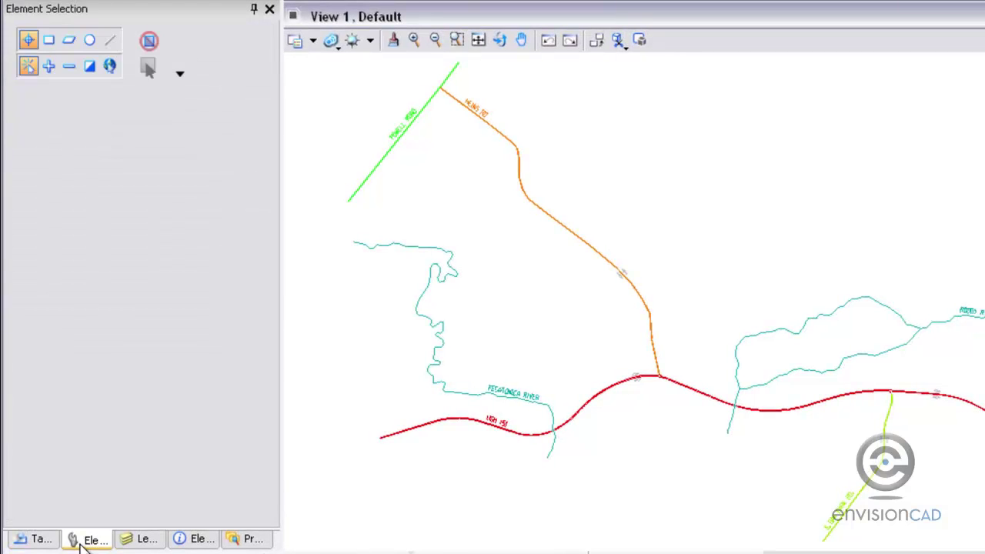
{"action": "left_click", "coordinate": [139, 539]}
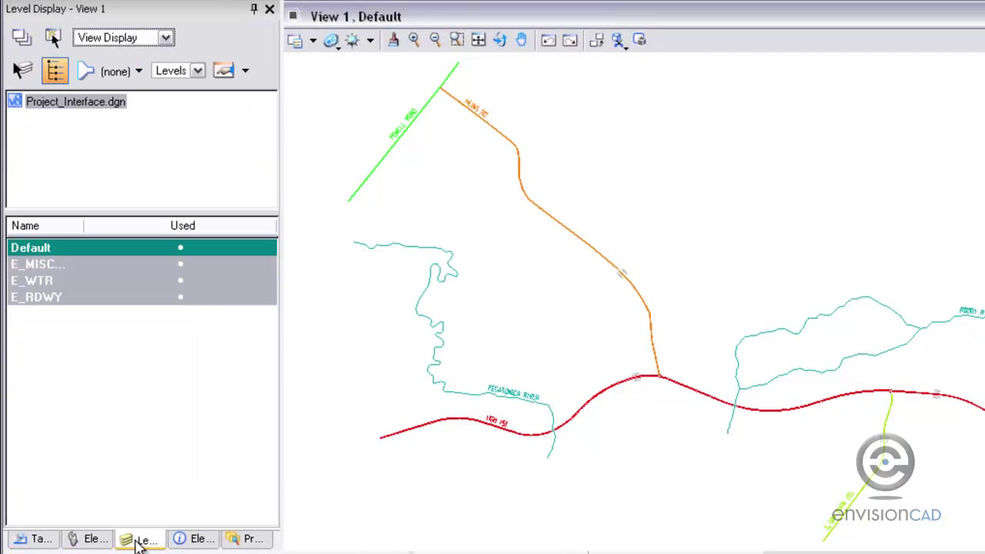
{"action": "left_click", "coordinate": [197, 539]}
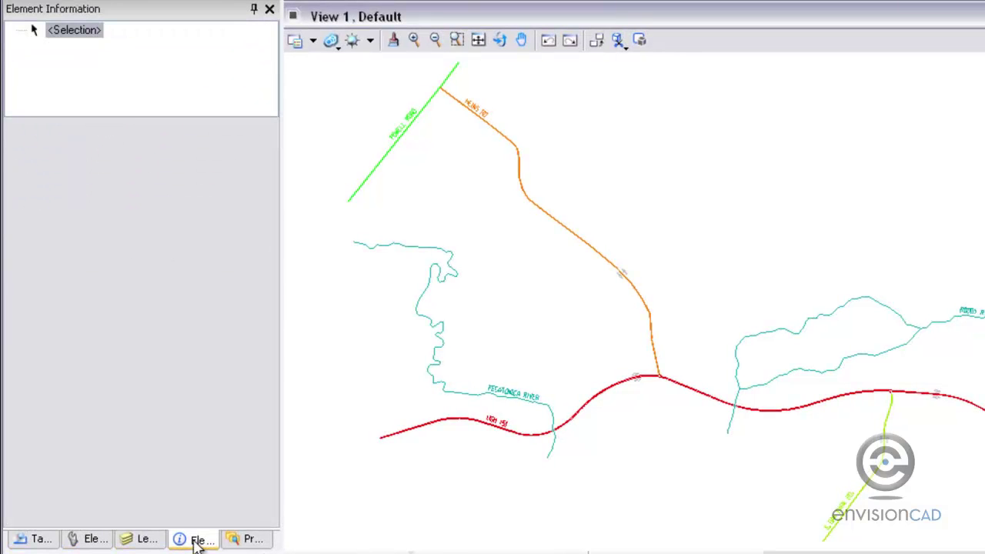
{"action": "left_click", "coordinate": [251, 540]}
{"action": "left_click", "coordinate": [36, 541]}
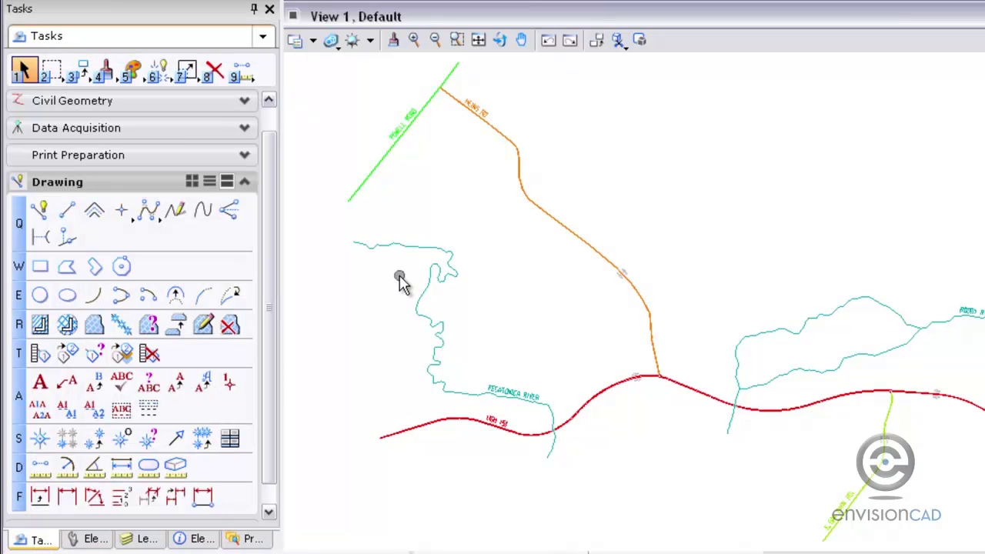
Collapse the left tabbed dock into auto-hide side tabs
{"action": "left_click", "coordinate": [255, 11]}
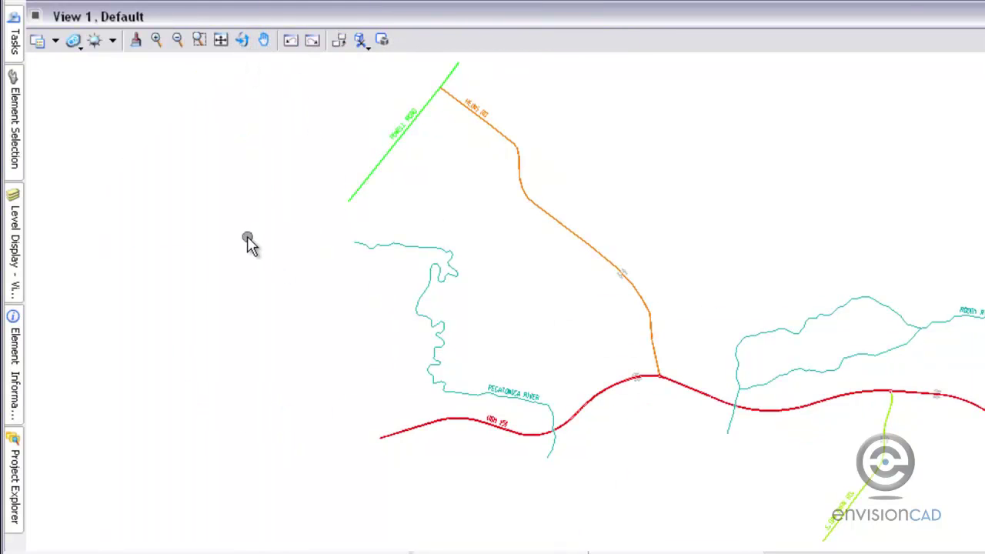
{"action": "mouse_move", "coordinate": [21, 130]}
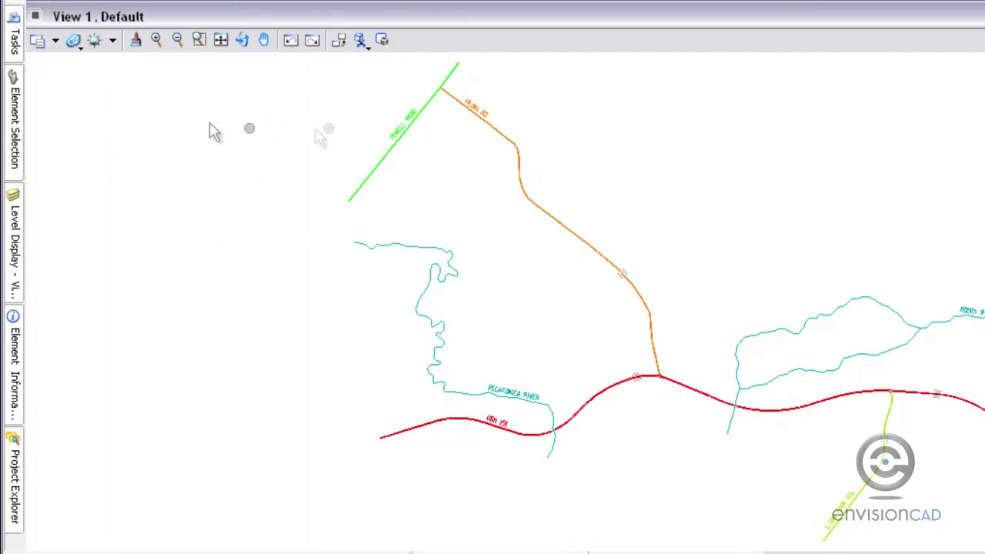
{"action": "mouse_move", "coordinate": [14, 45]}
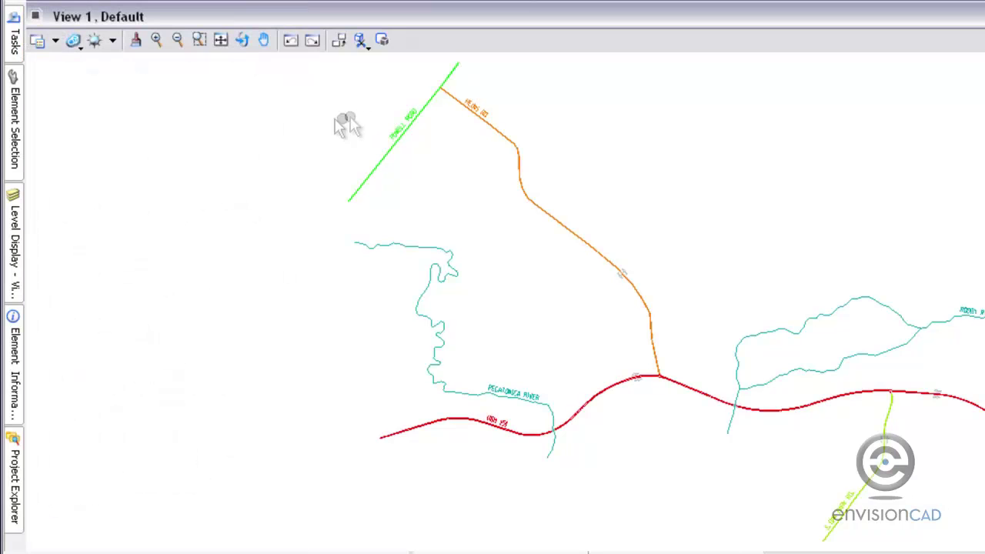
Draw a test SmartLine and block in the freed drawing area, then undo them
{"action": "key", "text": "q"}
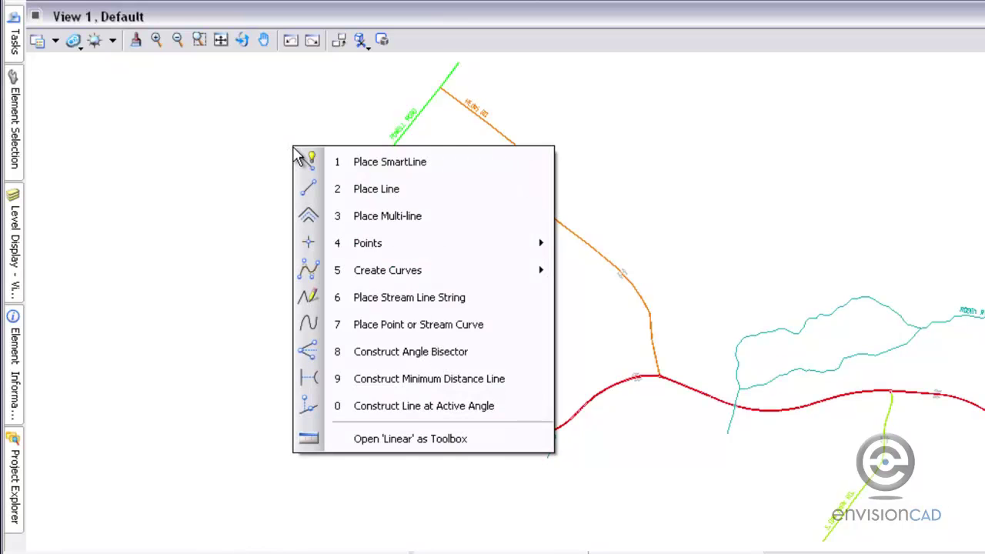
{"action": "key", "text": "1"}
{"action": "left_click", "coordinate": [205, 136]}
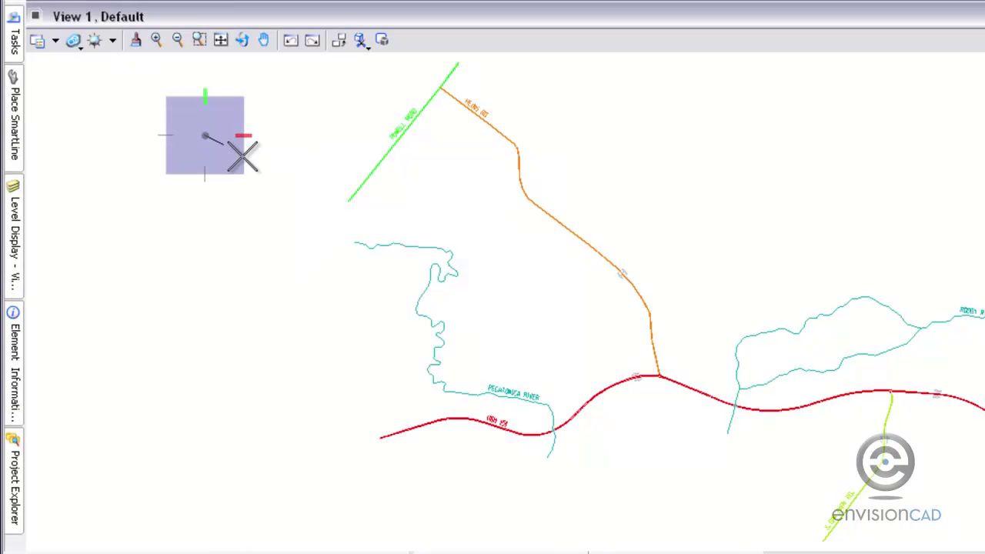
{"action": "left_click", "coordinate": [462, 218]}
{"action": "right_click", "coordinate": [222, 240]}
{"action": "key", "text": "w"}
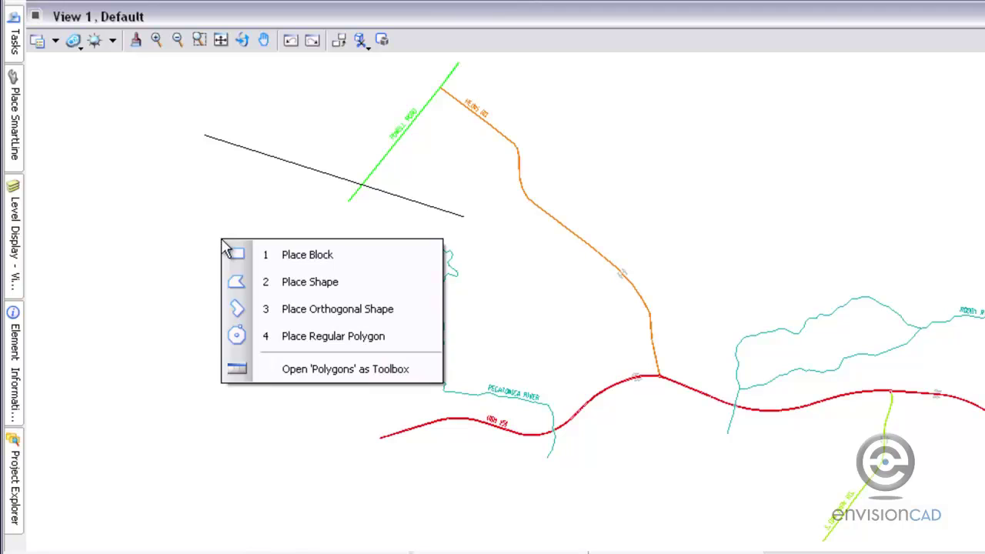
{"action": "key", "text": "1"}
{"action": "left_click", "coordinate": [197, 211]}
{"action": "left_click", "coordinate": [306, 297]}
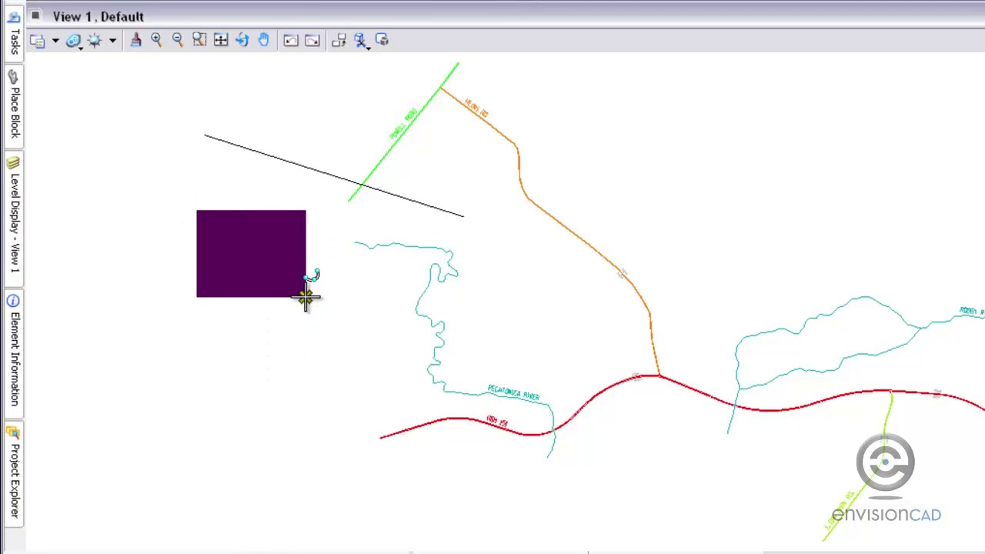
{"action": "key", "text": "ctrl+z"}
{"action": "key", "text": "ctrl+z"}
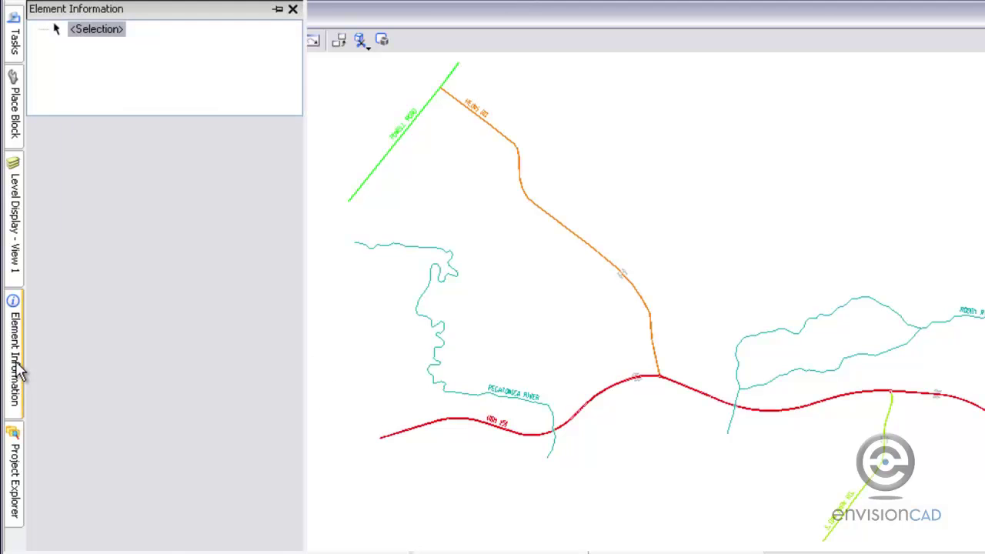
Pin the Tasks panel so the left dock stays open
{"action": "mouse_move", "coordinate": [18, 452]}
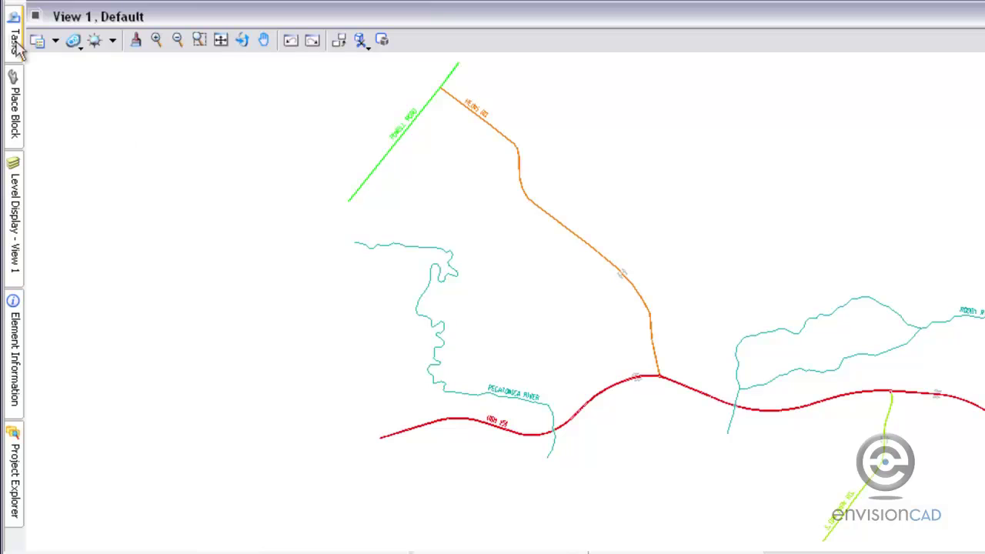
{"action": "mouse_move", "coordinate": [17, 47]}
{"action": "left_click", "coordinate": [277, 11]}
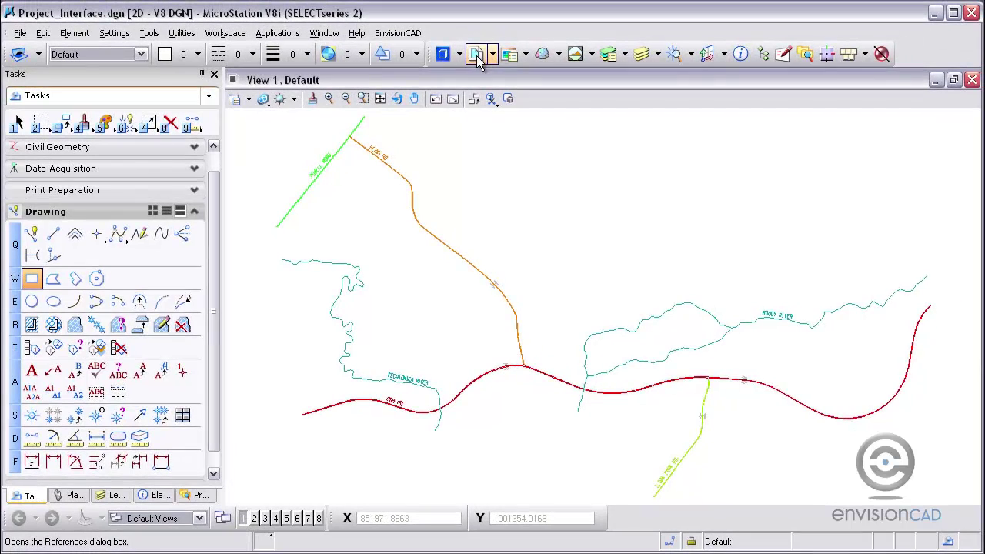
Open References and dock it along the bottom of the view
{"action": "left_click", "coordinate": [477, 60]}
{"action": "left_click_drag", "start_coordinate": [621, 230], "coordinate": [607, 312]}
{"action": "left_click_drag", "start_coordinate": [512, 254], "coordinate": [492, 306]}
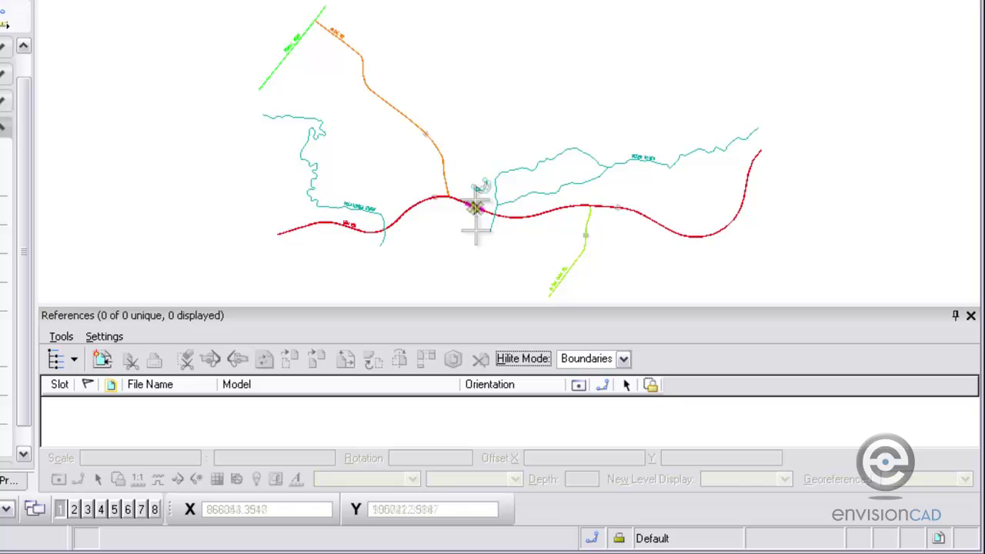
Float and re-dock References at the bottom twice, then set it to auto-hide
{"action": "left_click_drag", "start_coordinate": [455, 316], "coordinate": [372, 460]}
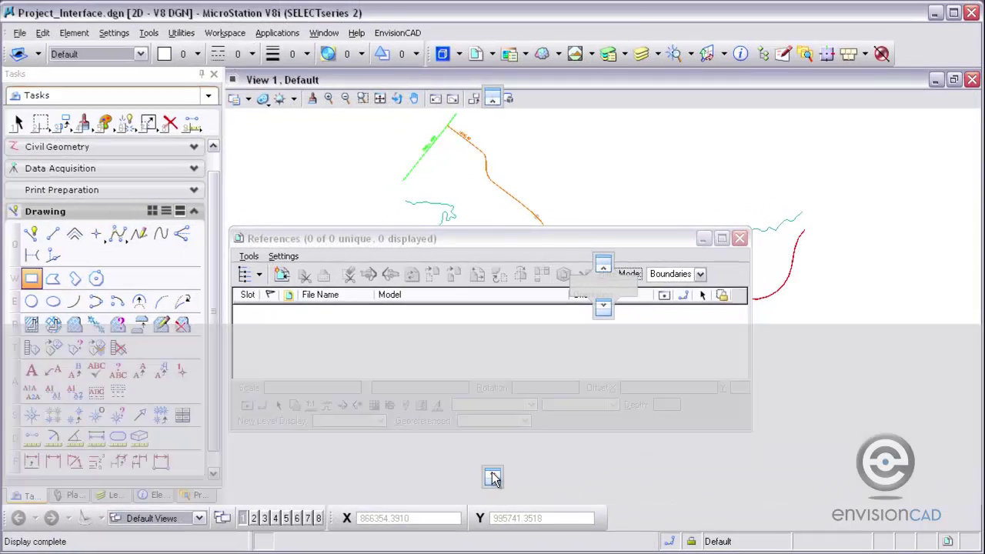
{"action": "left_click_drag", "start_coordinate": [492, 478], "coordinate": [495, 478]}
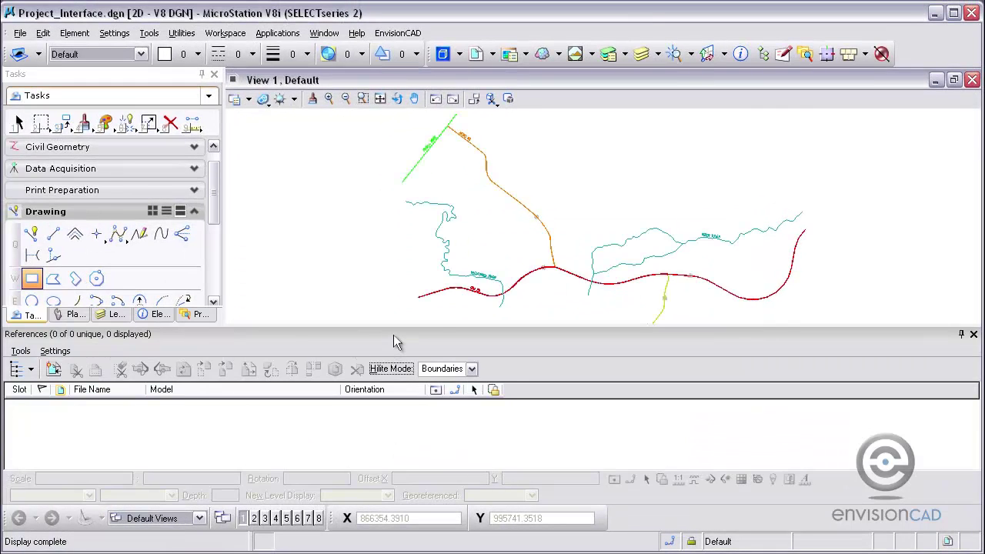
{"action": "left_click_drag", "start_coordinate": [393, 334], "coordinate": [523, 220]}
{"action": "left_click_drag", "start_coordinate": [449, 226], "coordinate": [603, 304]}
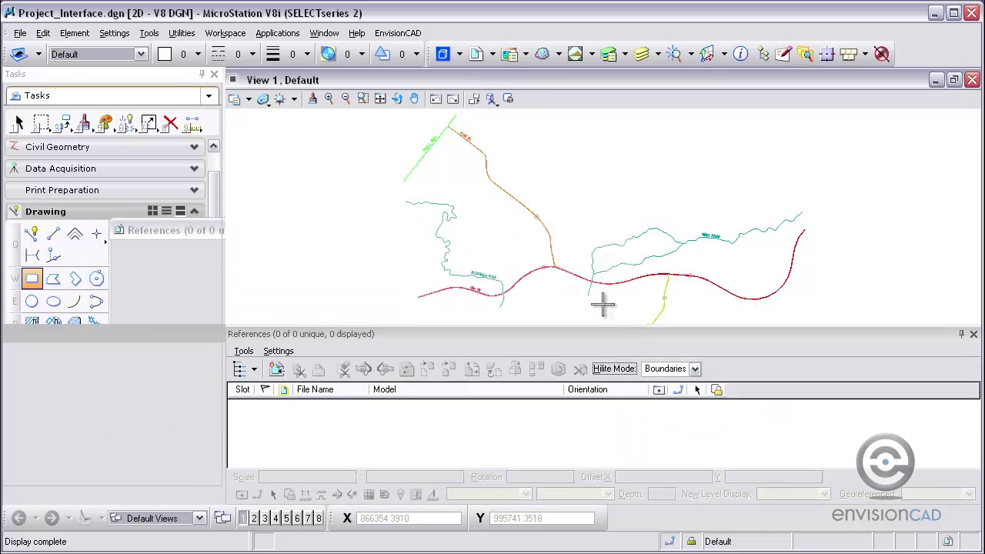
{"action": "left_click", "coordinate": [961, 335]}
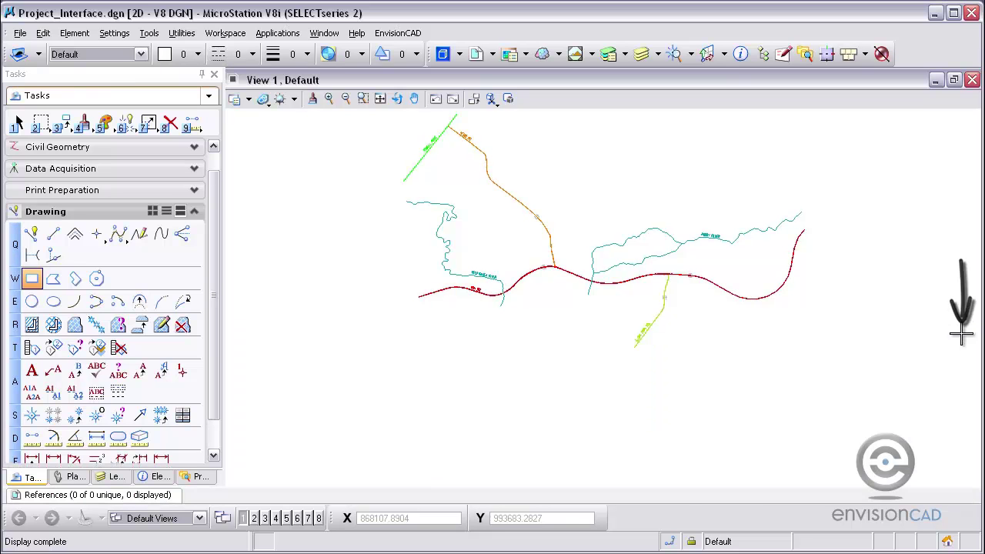
{"action": "mouse_move", "coordinate": [165, 499]}
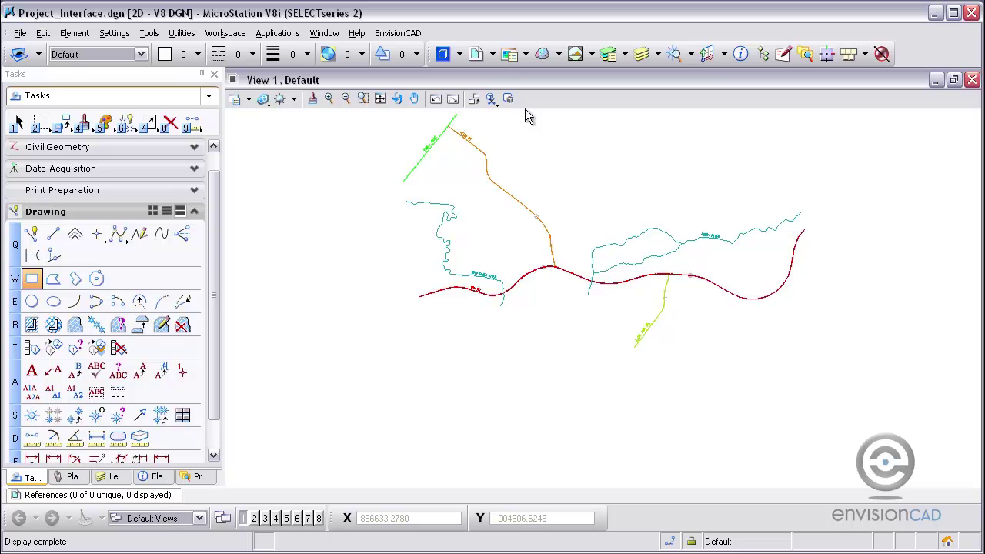
Dock Raster Manager along the bottom and set it to auto-hide
{"action": "left_click", "coordinate": [509, 54]}
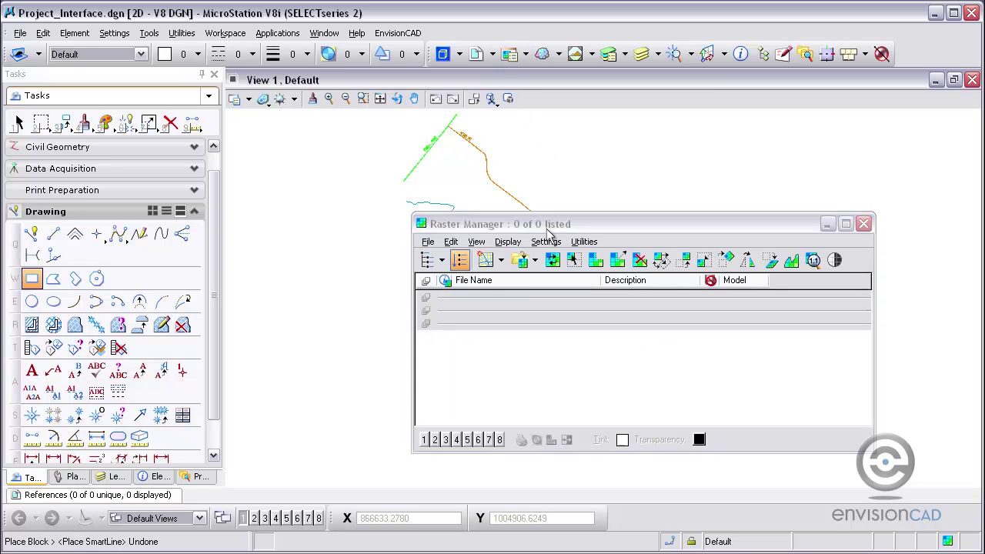
{"action": "left_click_drag", "start_coordinate": [546, 225], "coordinate": [496, 463]}
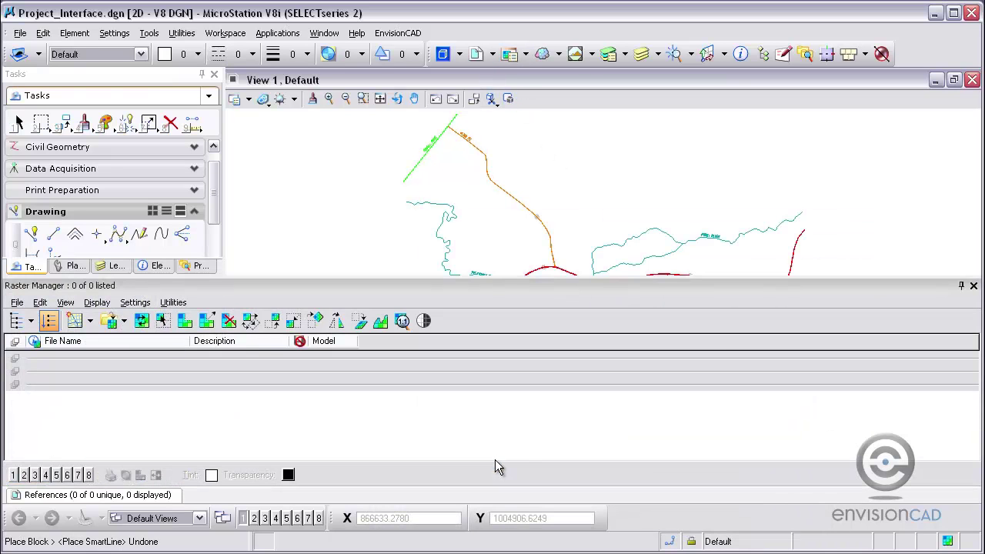
{"action": "left_click", "coordinate": [963, 287]}
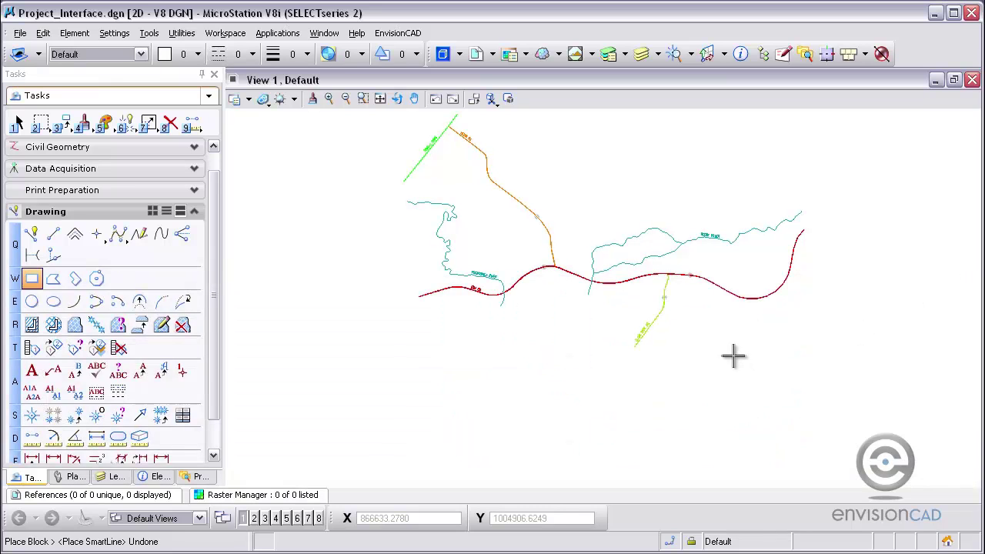
Dock Level Manager along the bottom, auto-hide it, and slide a bottom tab open
{"action": "left_click", "coordinate": [609, 54]}
{"action": "left_click_drag", "start_coordinate": [615, 225], "coordinate": [604, 307]}
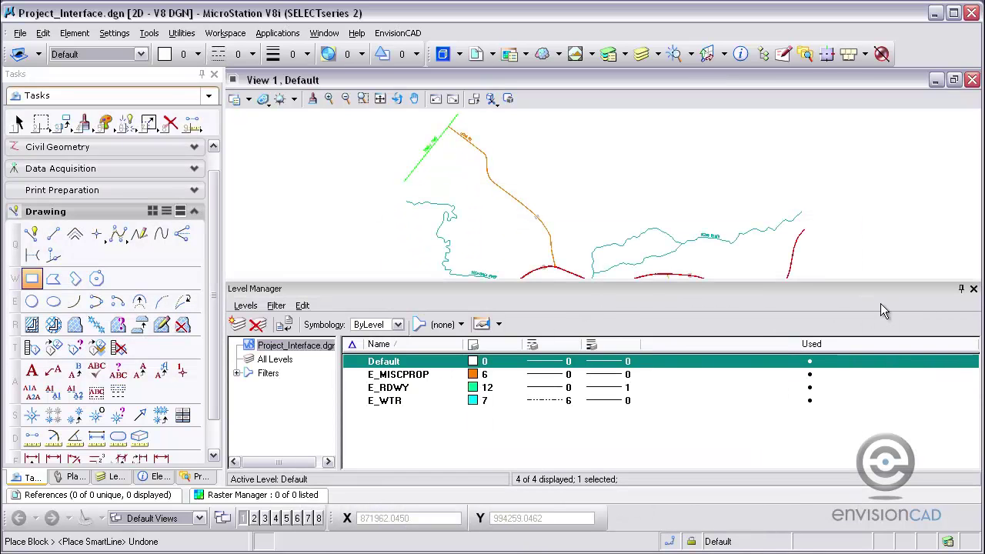
{"action": "left_click", "coordinate": [962, 290]}
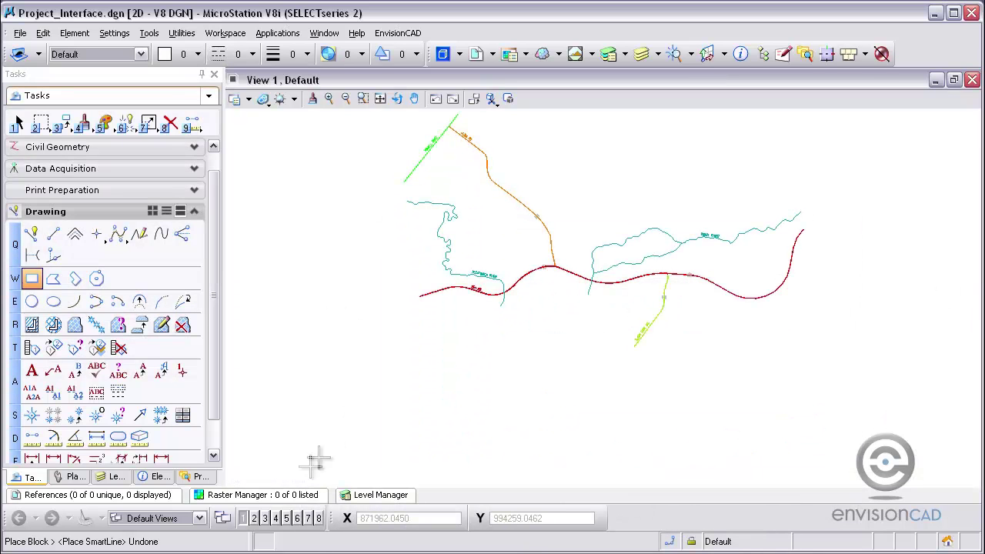
{"action": "left_click", "coordinate": [302, 497]}
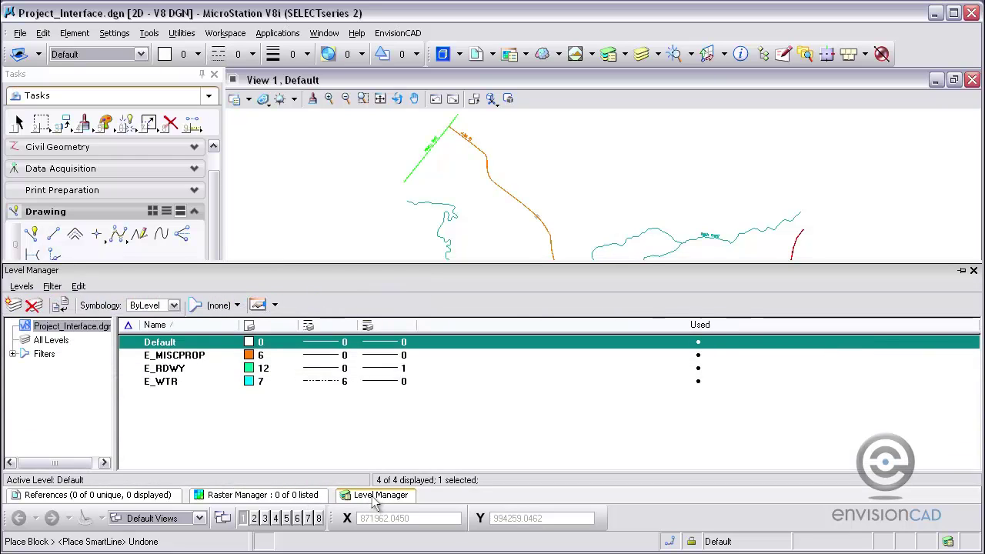
{"action": "mouse_move", "coordinate": [147, 499]}
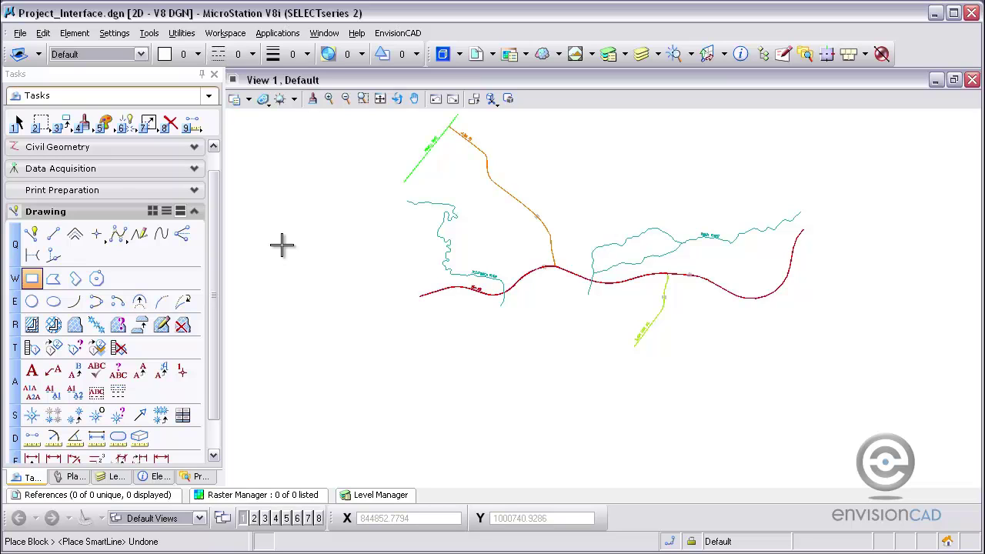
Activate the Element Selection tool with the 1 shortcut key
{"action": "key", "text": "1"}
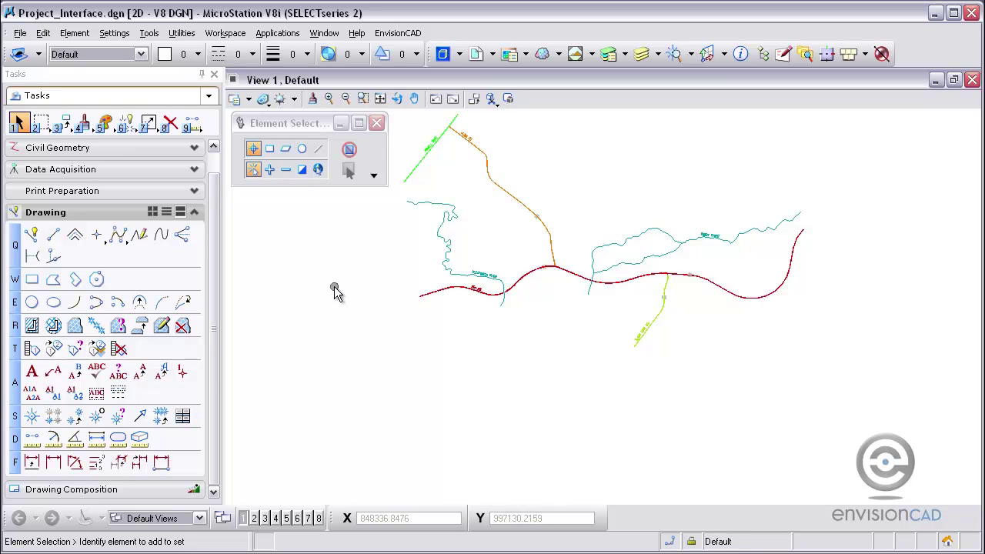
Float the References dialog over the drawing and set its window transparency to 75
{"action": "left_click", "coordinate": [475, 61]}
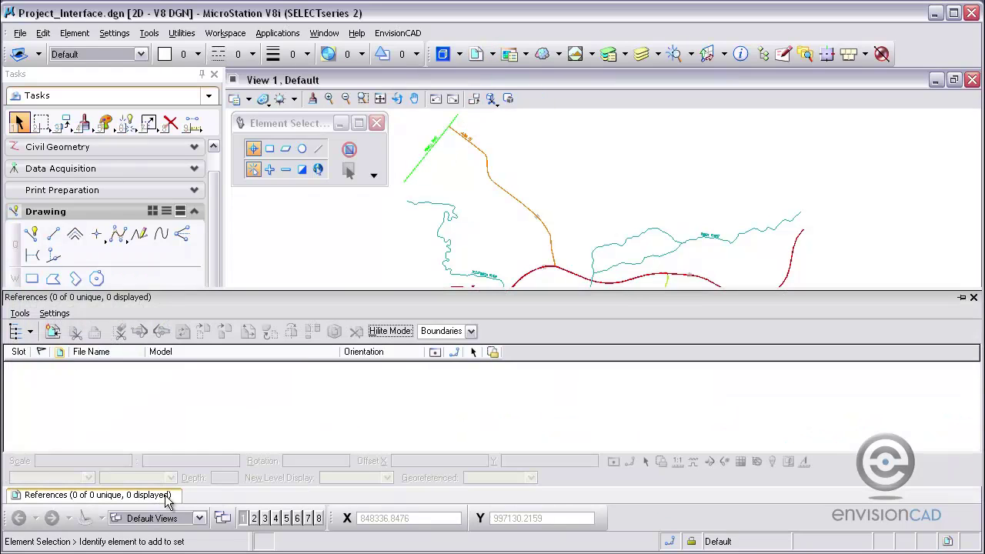
{"action": "left_click", "coordinate": [963, 299]}
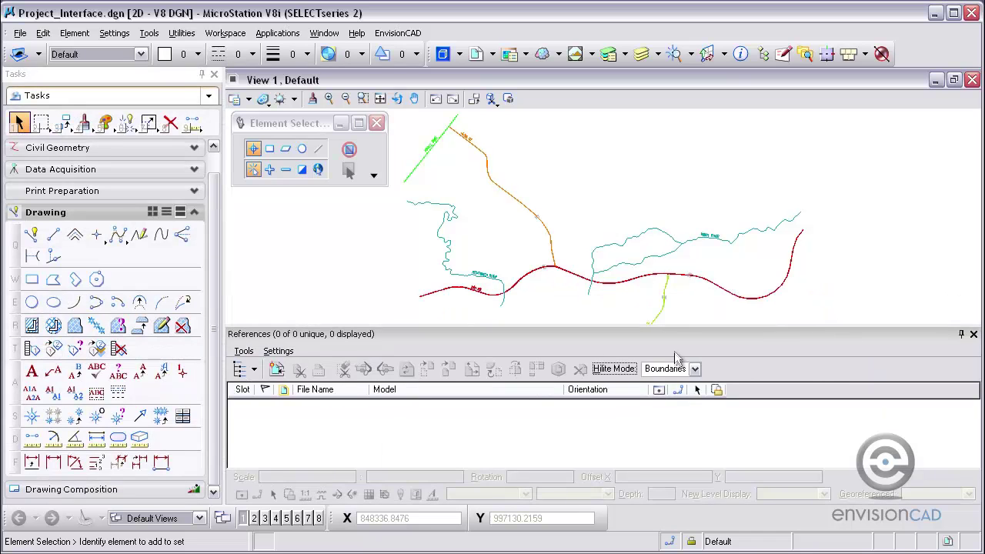
{"action": "left_click_drag", "start_coordinate": [676, 330], "coordinate": [628, 226]}
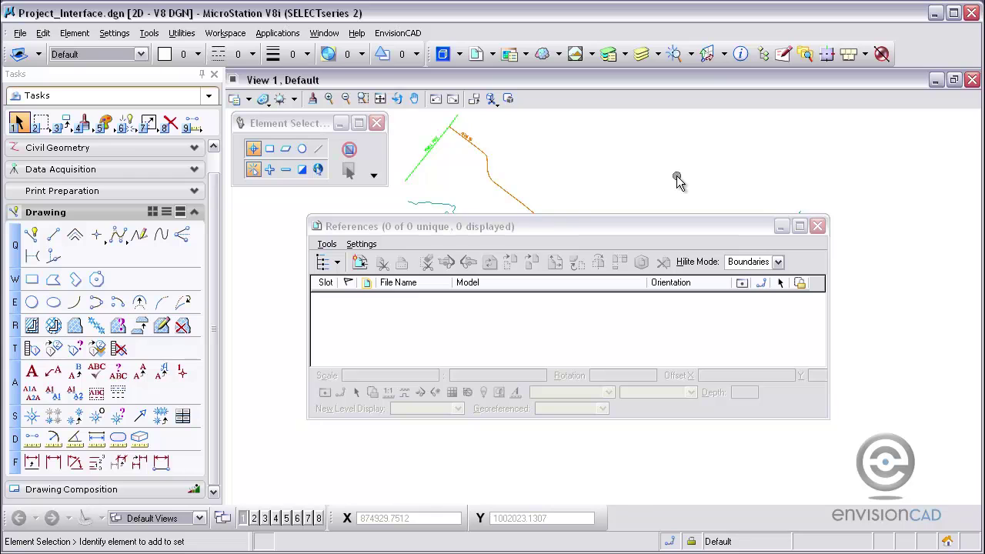
{"action": "left_click", "coordinate": [316, 227]}
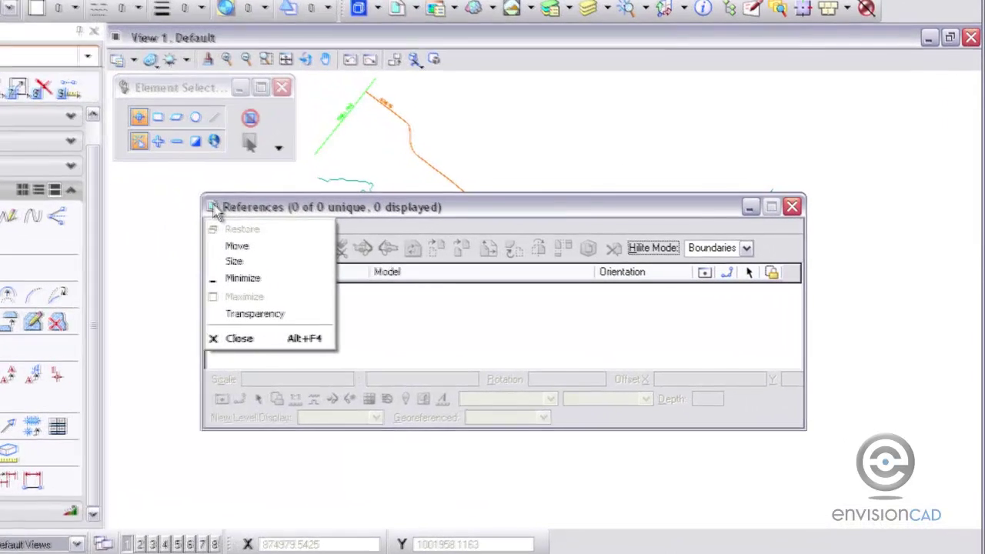
{"action": "left_click", "coordinate": [281, 323]}
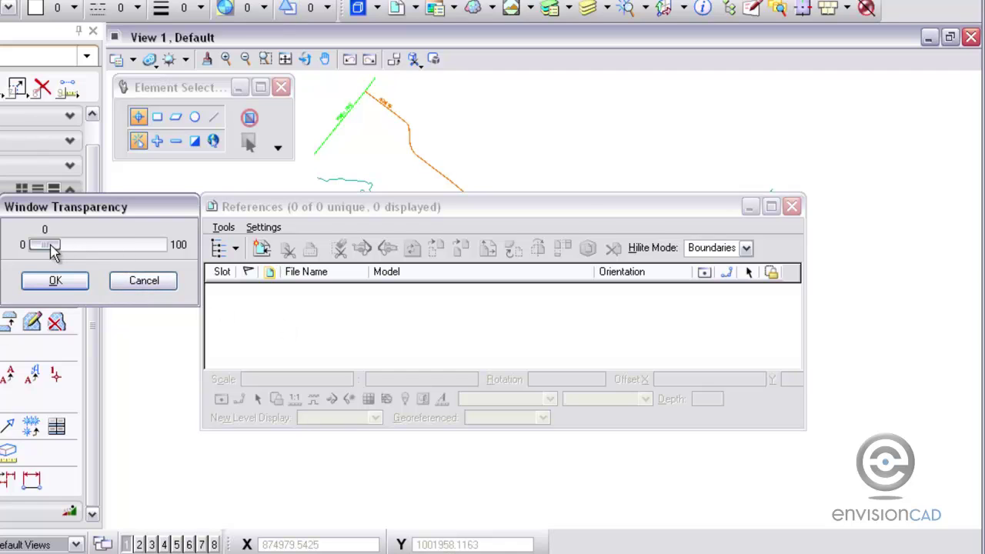
{"action": "left_click_drag", "start_coordinate": [52, 252], "coordinate": [135, 255]}
{"action": "left_click", "coordinate": [55, 280]}
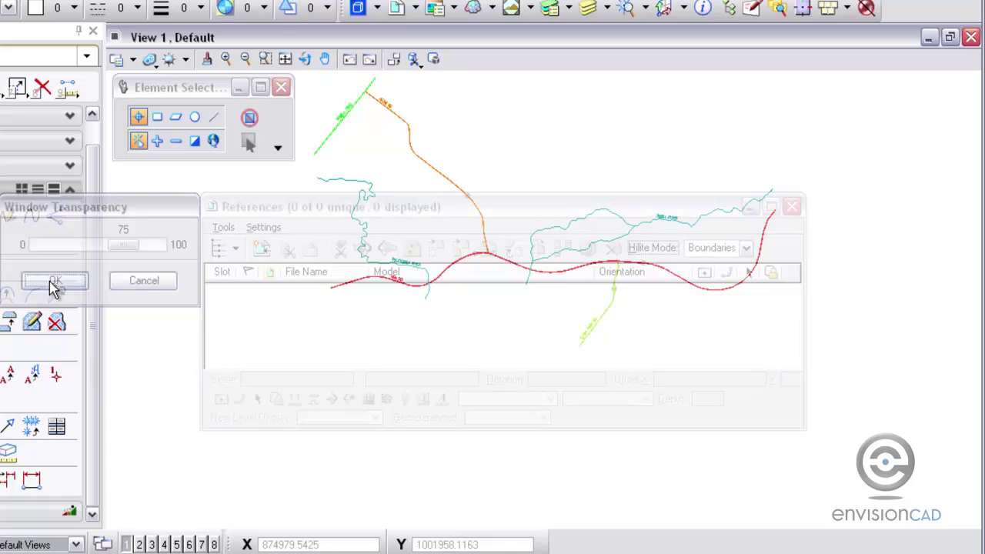
Reposition the translucent References window, opening and cancelling the attach reference dialog
{"action": "left_click_drag", "start_coordinate": [435, 213], "coordinate": [479, 174]}
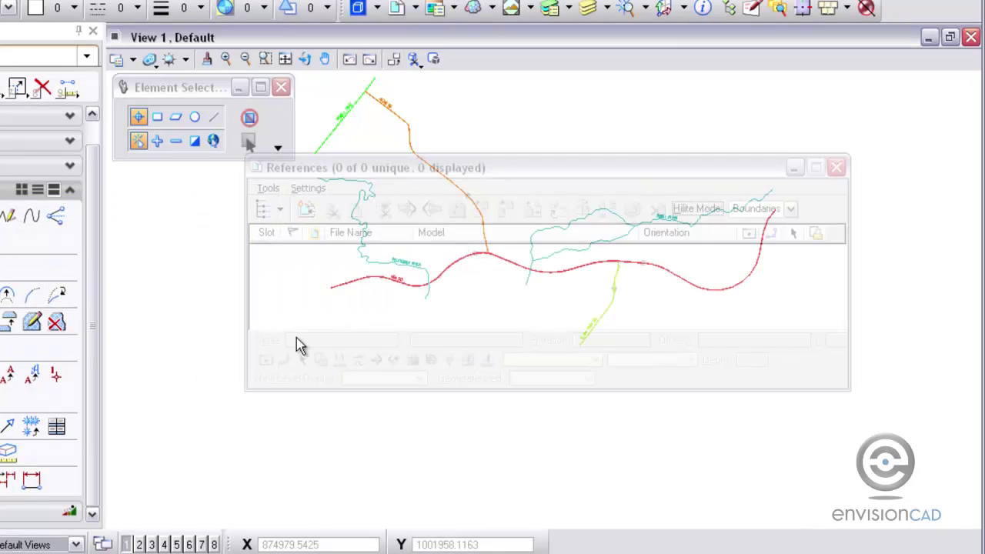
{"action": "left_click", "coordinate": [312, 216]}
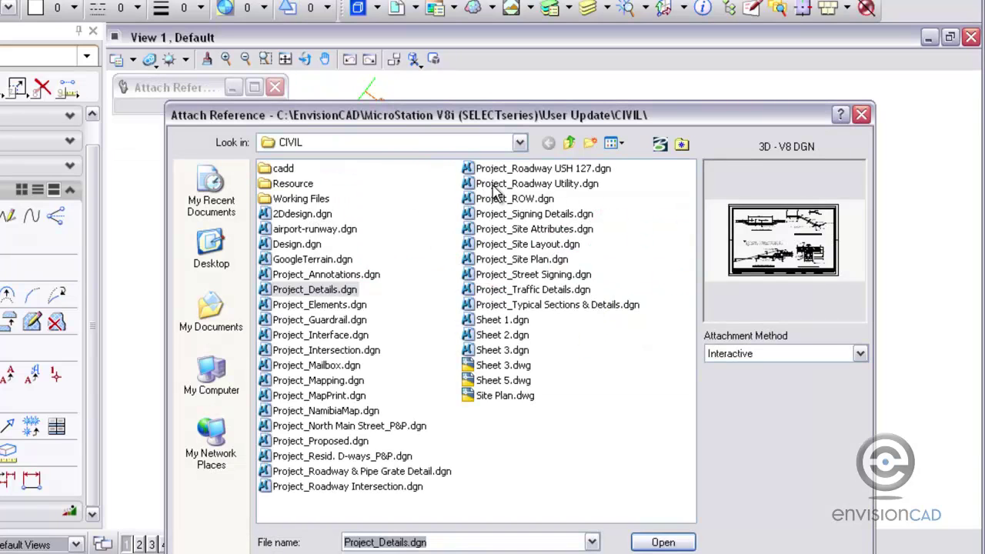
{"action": "left_click", "coordinate": [861, 114]}
{"action": "left_click_drag", "start_coordinate": [616, 176], "coordinate": [620, 212]}
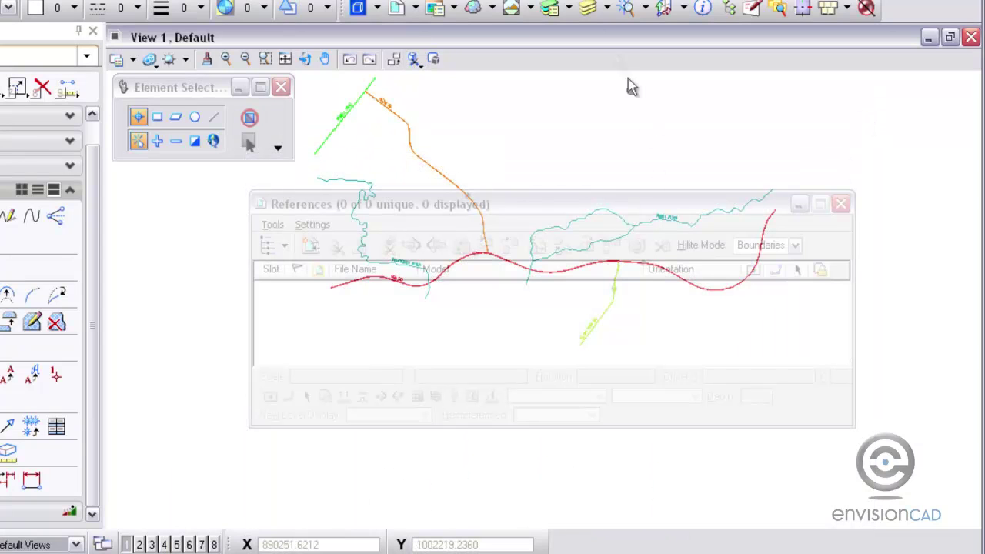
Open Level Display for View 1, move it right, and set its transparency to 75
{"action": "left_click", "coordinate": [588, 10]}
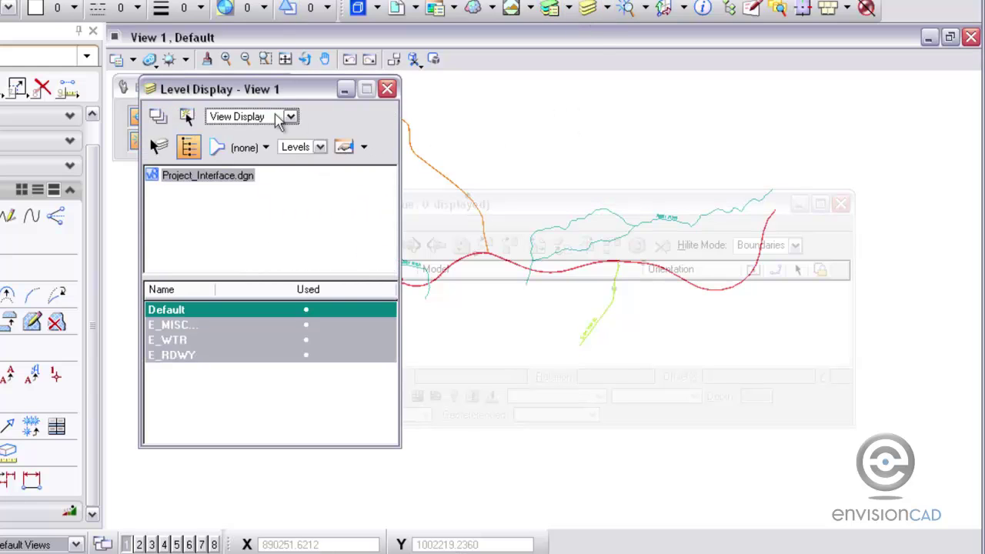
{"action": "left_click_drag", "start_coordinate": [287, 92], "coordinate": [608, 108]}
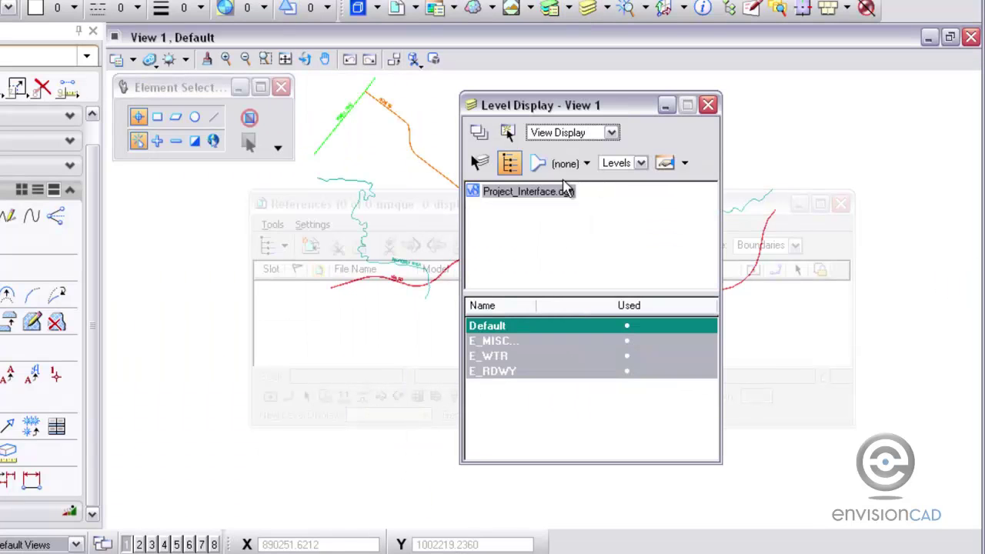
{"action": "left_click", "coordinate": [472, 105]}
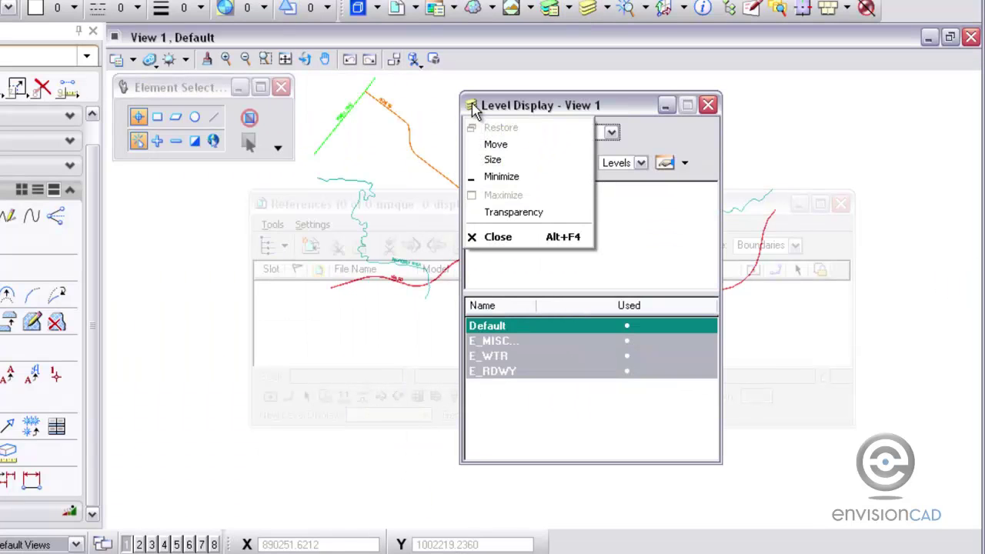
{"action": "left_click", "coordinate": [516, 219]}
{"action": "left_click_drag", "start_coordinate": [323, 146], "coordinate": [390, 150]}
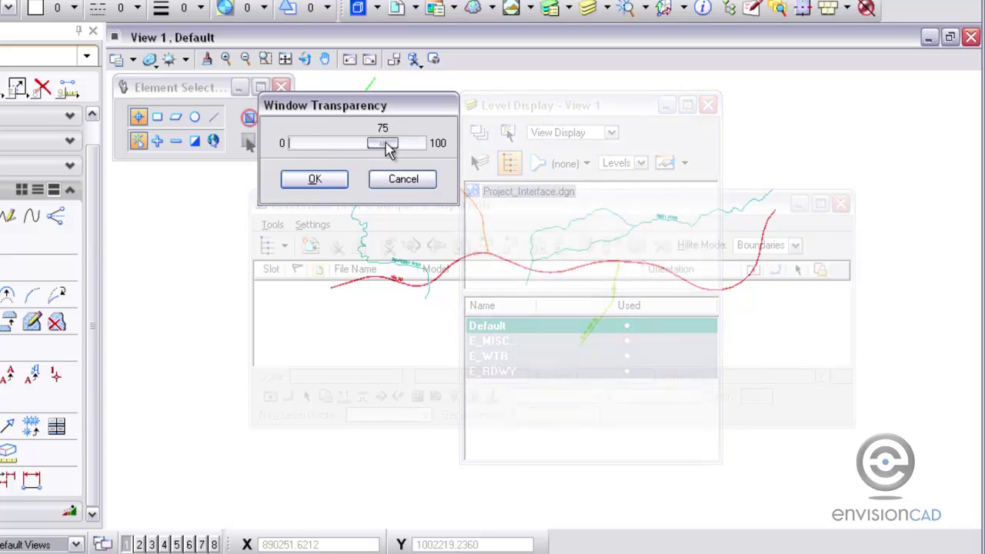
{"action": "left_click", "coordinate": [316, 178]}
Move Level Display right and References down-left, then toggle the E_WTR level's display
{"action": "left_click_drag", "start_coordinate": [565, 119], "coordinate": [650, 110]}
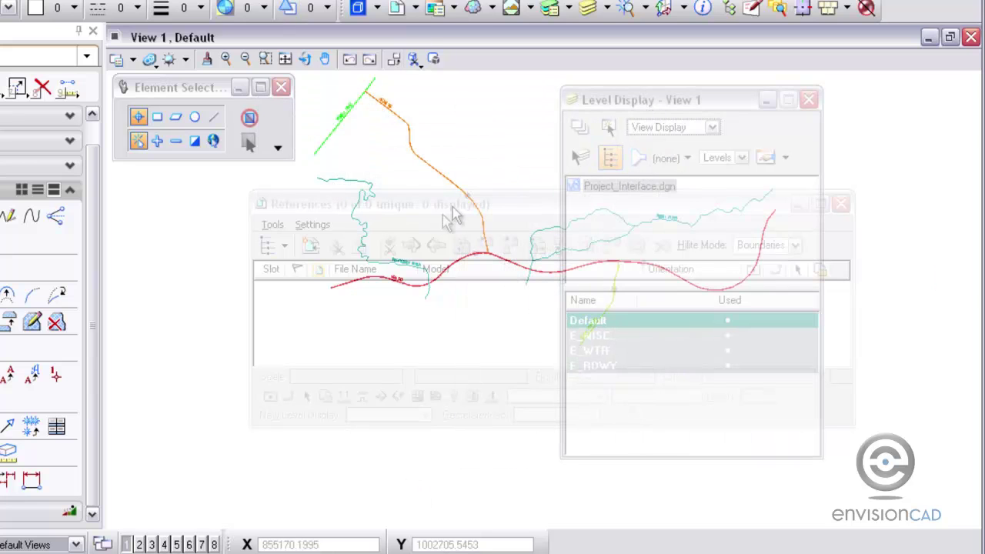
{"action": "left_click_drag", "start_coordinate": [452, 211], "coordinate": [404, 242]}
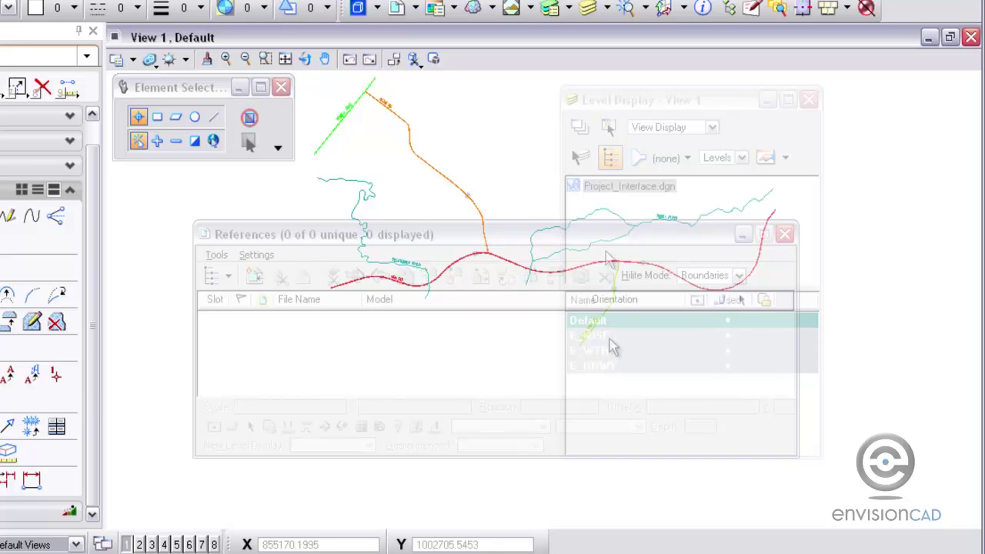
{"action": "left_click", "coordinate": [615, 115]}
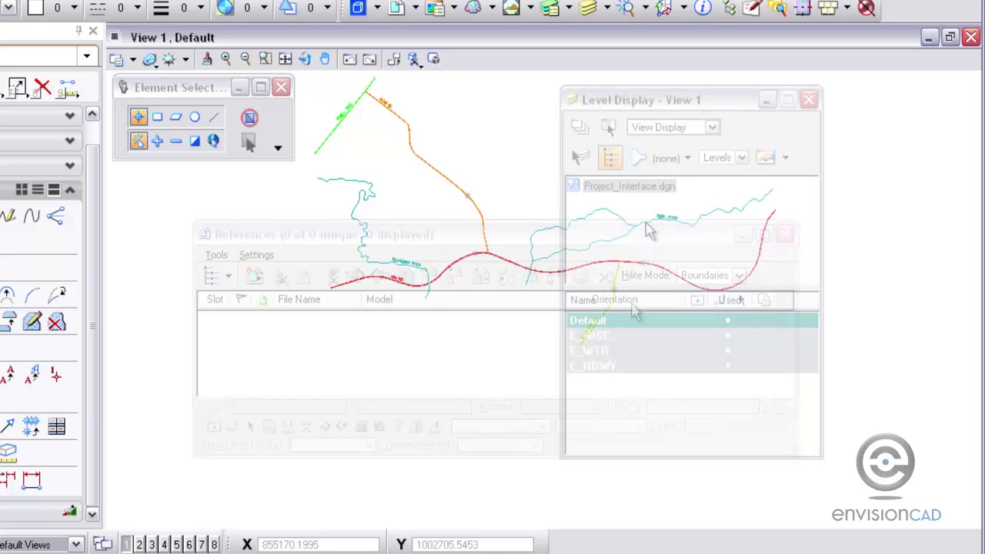
{"action": "left_click", "coordinate": [607, 338]}
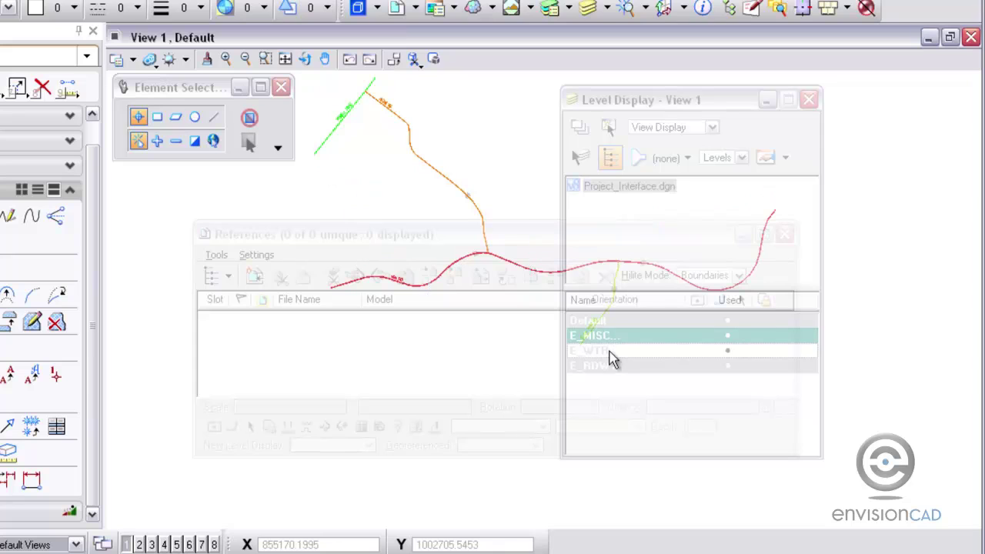
{"action": "left_click", "coordinate": [613, 352]}
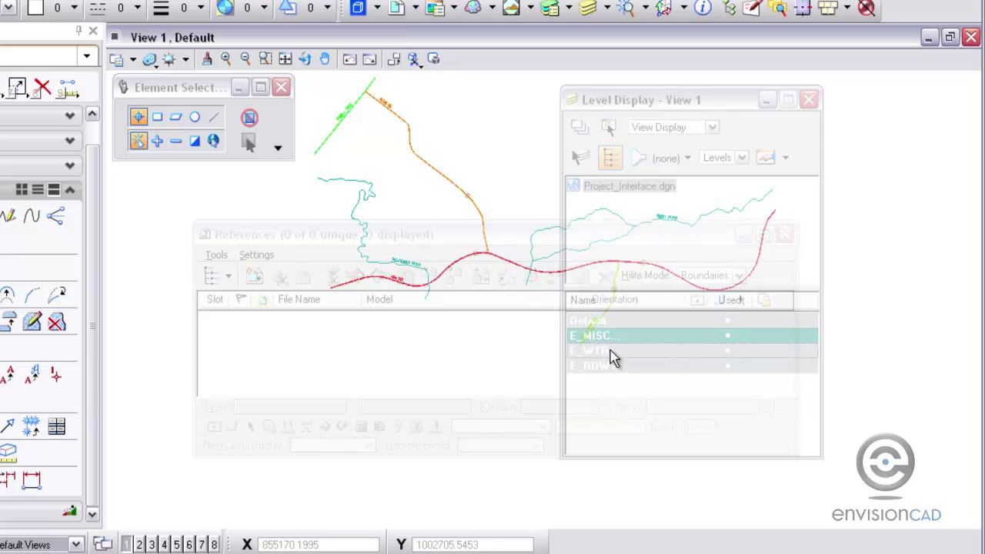
{"action": "left_click", "coordinate": [612, 352]}
{"action": "left_click", "coordinate": [613, 353]}
Set the Level Display window transparency back to 0
{"action": "left_click", "coordinate": [580, 106]}
{"action": "left_click", "coordinate": [613, 209]}
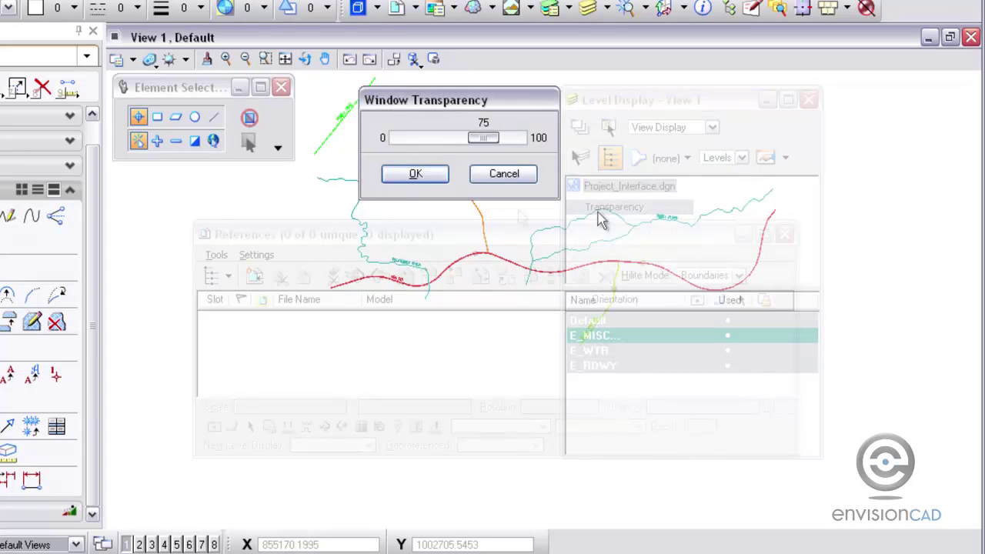
{"action": "left_click_drag", "start_coordinate": [486, 138], "coordinate": [387, 136]}
Return the Level Display and References dialogs to 0 transparency so both are fully opaque
{"action": "left_click", "coordinate": [413, 174]}
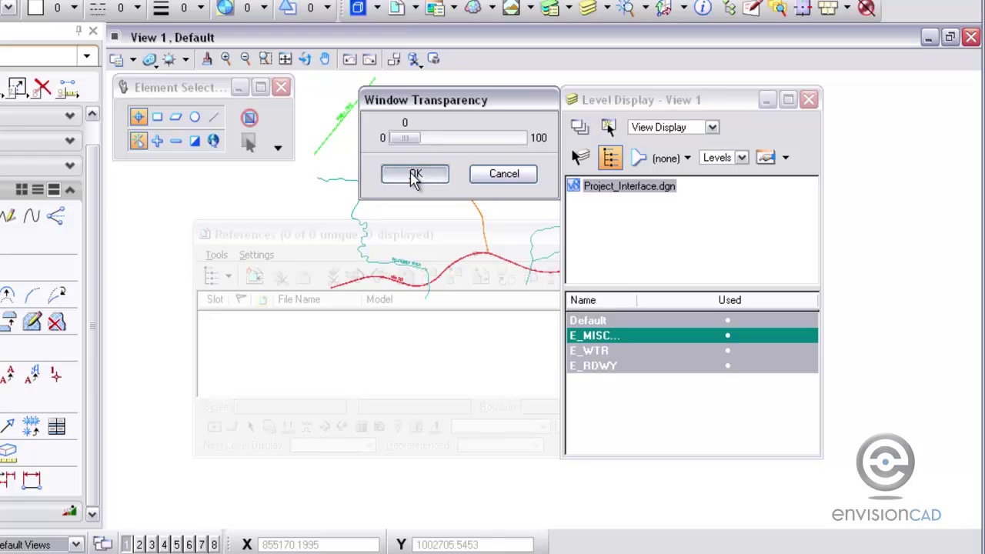
{"action": "left_click", "coordinate": [206, 235]}
{"action": "left_click", "coordinate": [224, 341]}
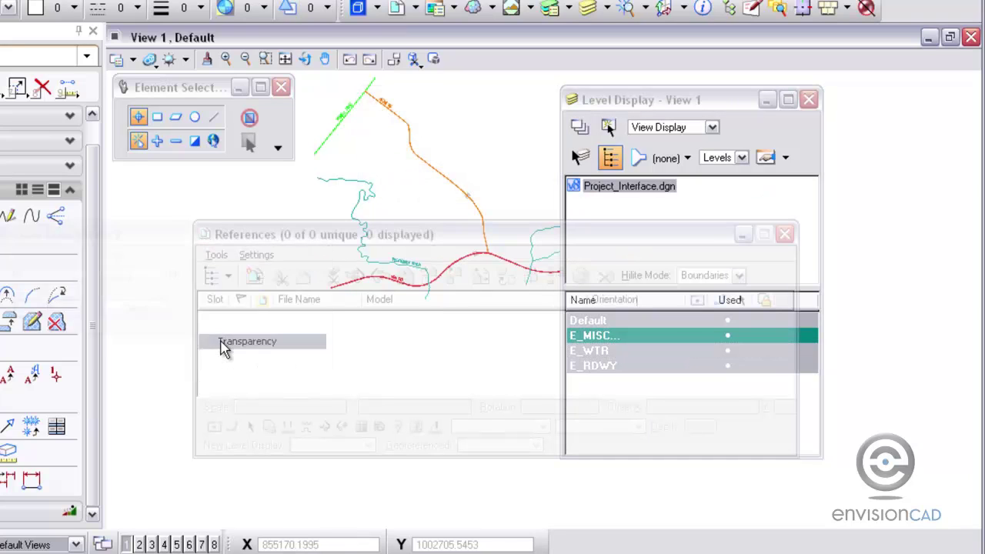
{"action": "left_click_drag", "start_coordinate": [117, 274], "coordinate": [15, 297]}
{"action": "left_click", "coordinate": [48, 307]}
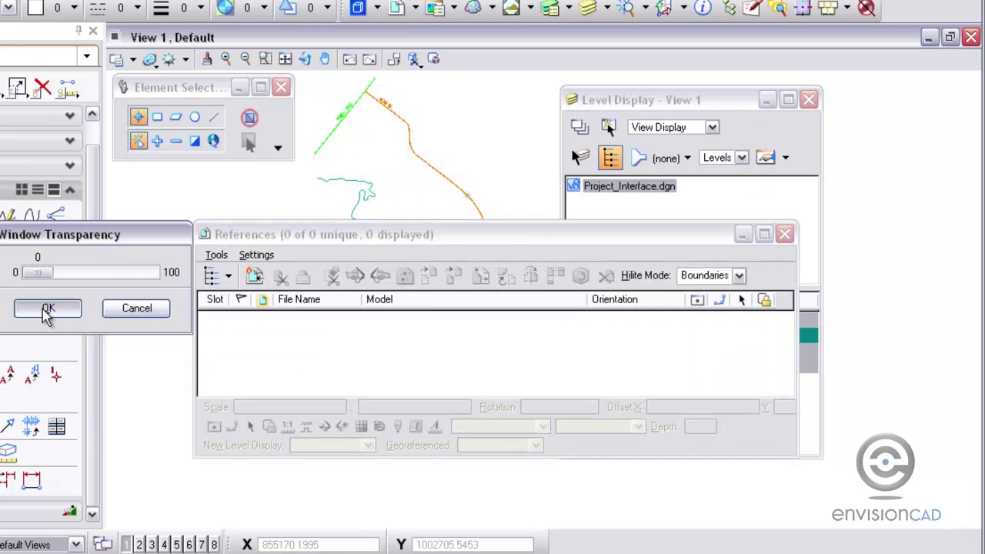
Open the user preferences from the Workspace menu
{"action": "left_click", "coordinate": [501, 146]}
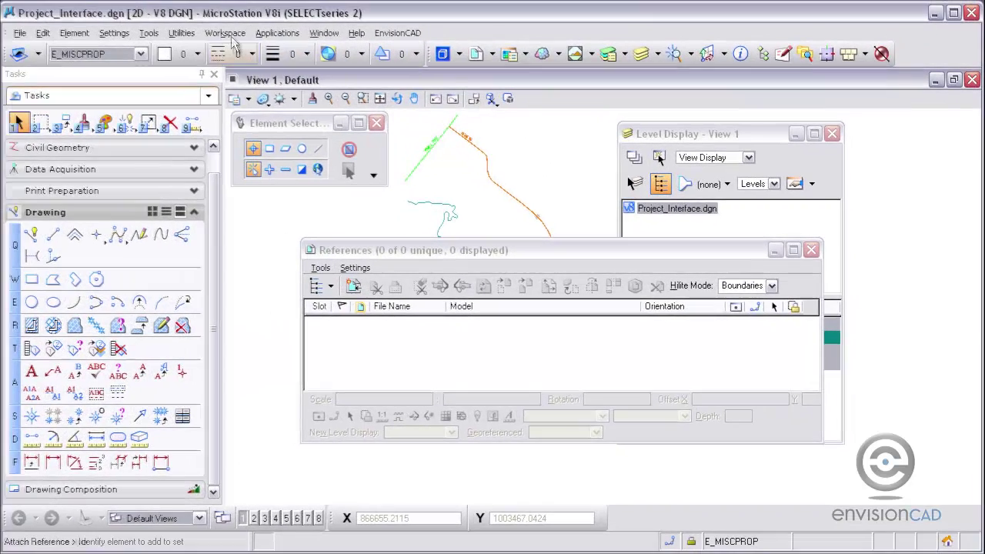
{"action": "left_click", "coordinate": [227, 33]}
{"action": "left_click", "coordinate": [240, 51]}
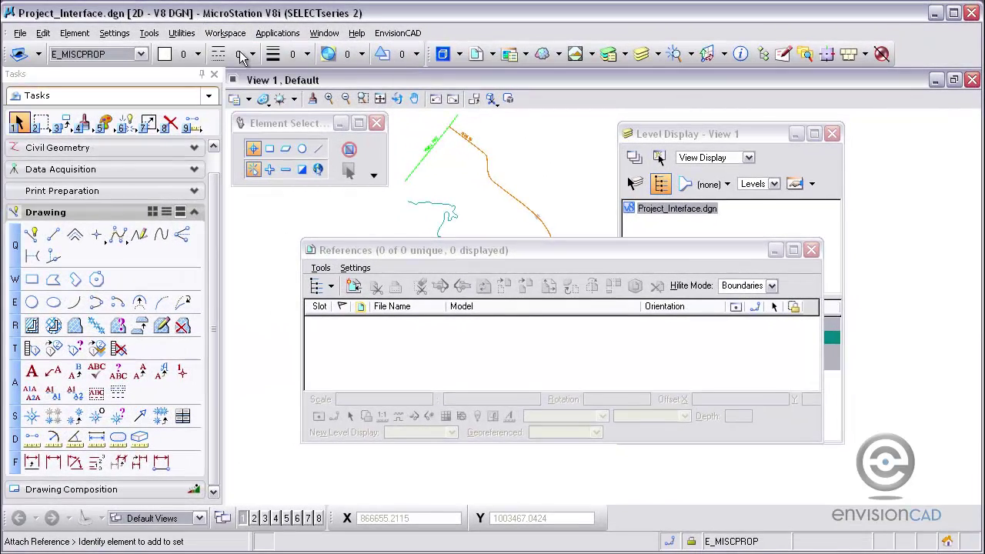
Under Look and Feel, make dialogs opaque on focus and share one transparency of 75
{"action": "left_click_drag", "start_coordinate": [554, 131], "coordinate": [620, 124]}
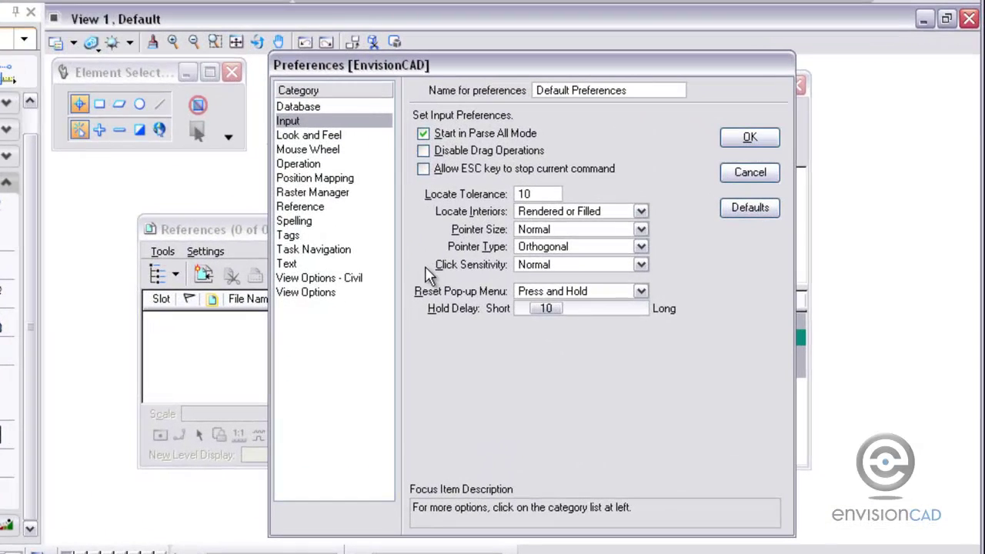
{"action": "left_click", "coordinate": [348, 136]}
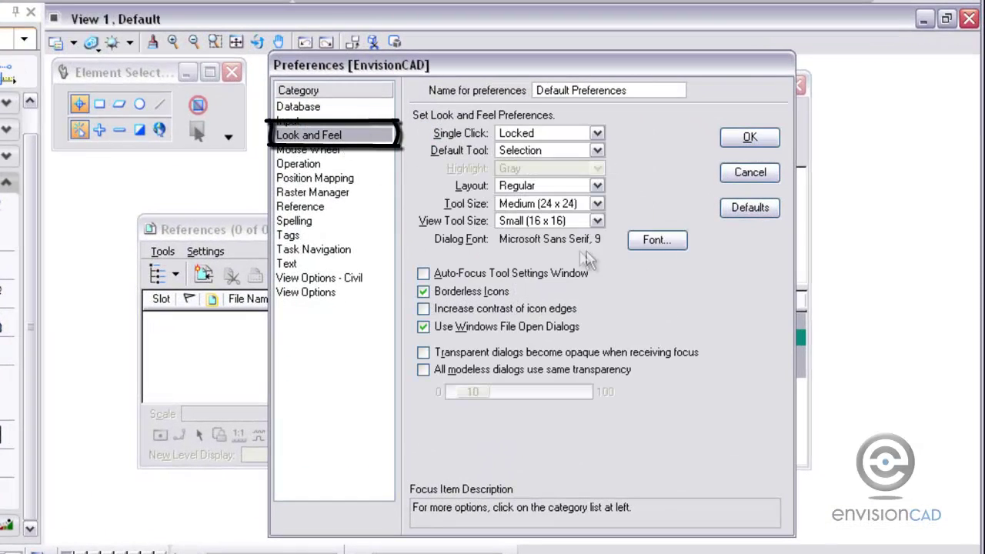
{"action": "left_click", "coordinate": [423, 352]}
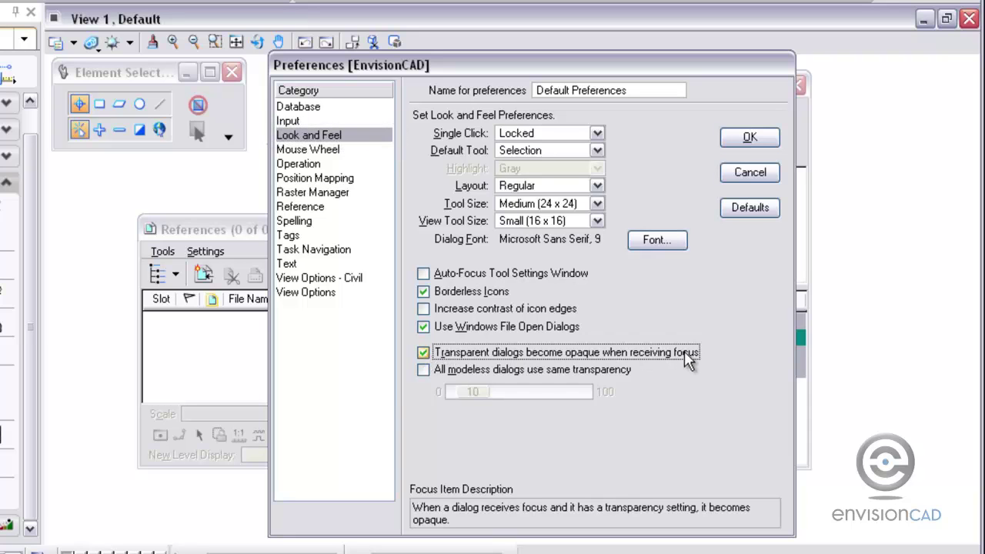
{"action": "left_click", "coordinate": [424, 371]}
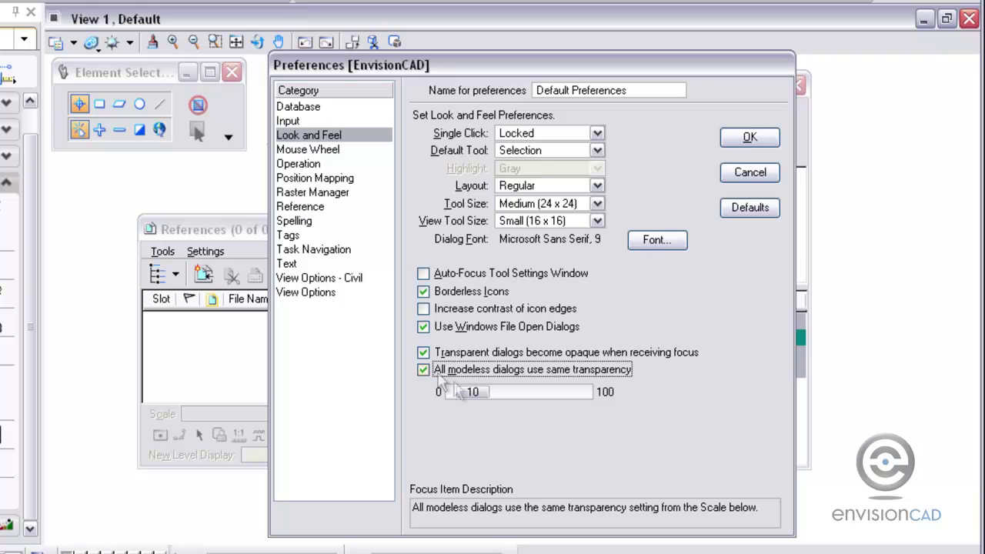
{"action": "left_click_drag", "start_coordinate": [471, 393], "coordinate": [552, 402]}
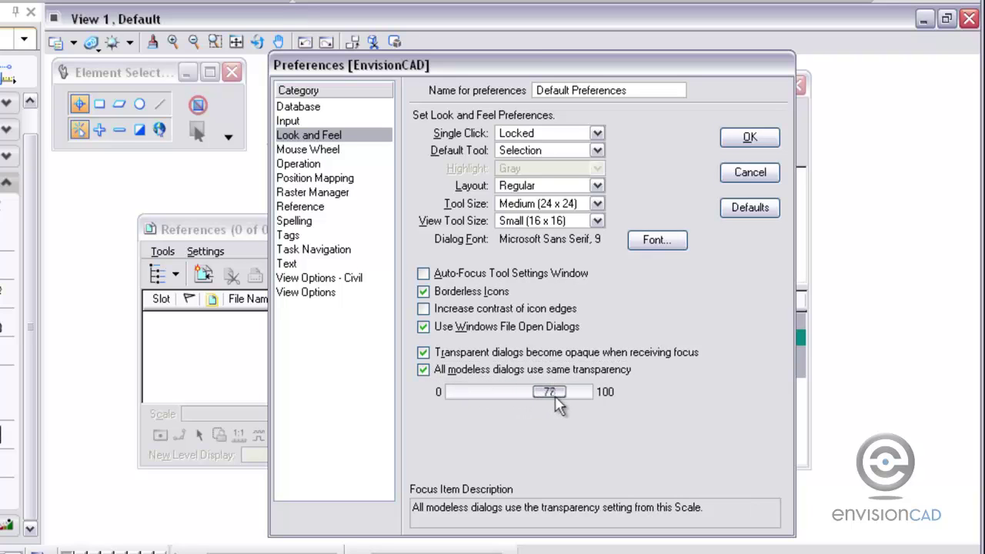
{"action": "left_click", "coordinate": [749, 137]}
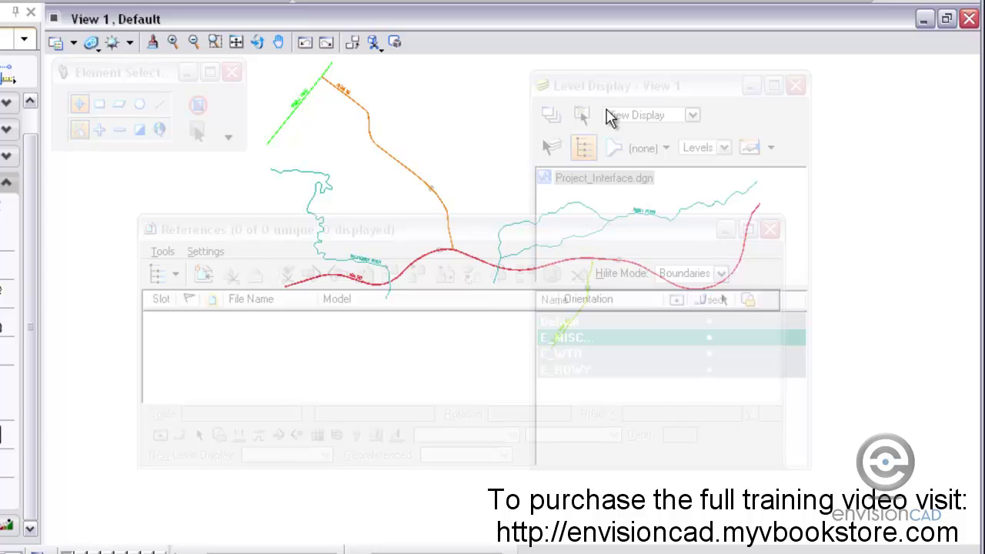
{"action": "left_click", "coordinate": [608, 91]}
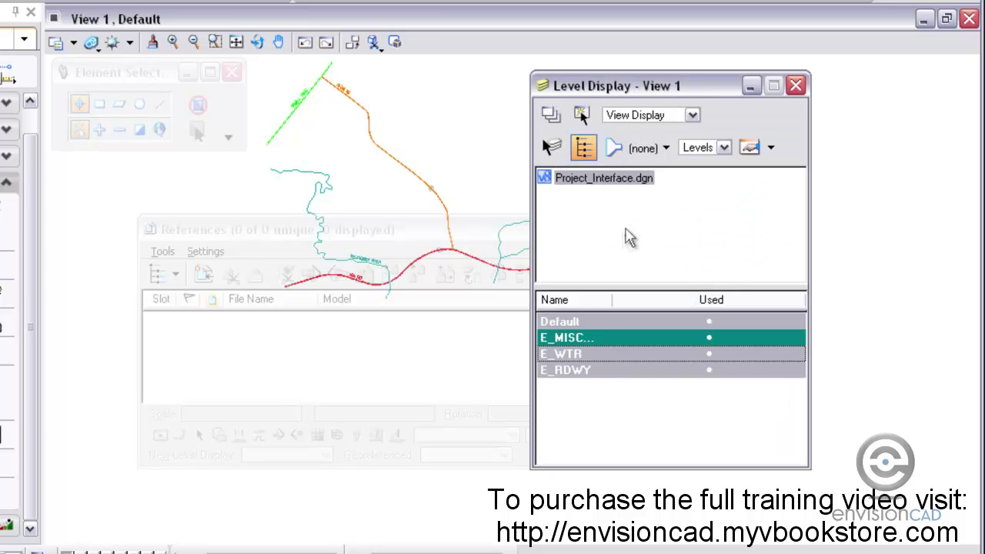
{"action": "left_click", "coordinate": [595, 359]}
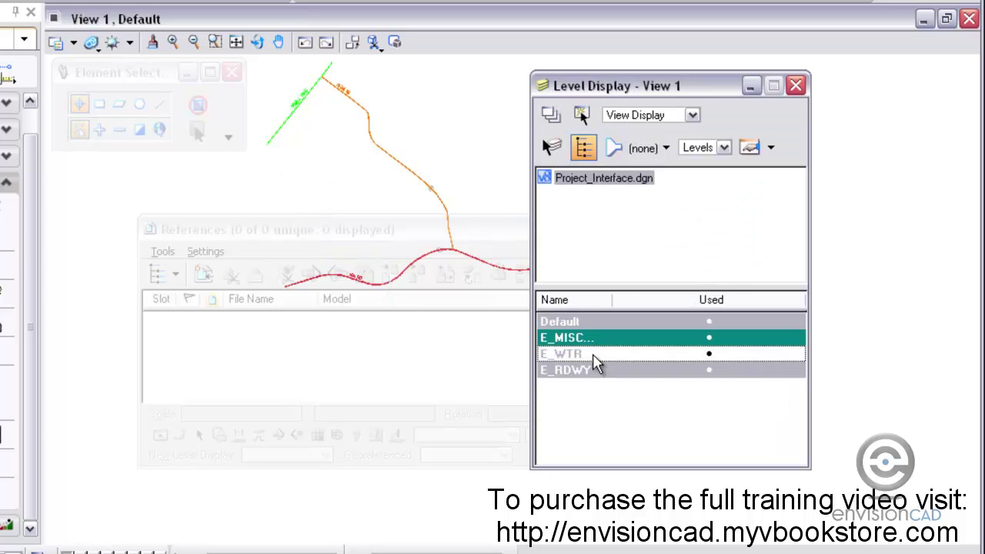
{"action": "left_click", "coordinate": [595, 359]}
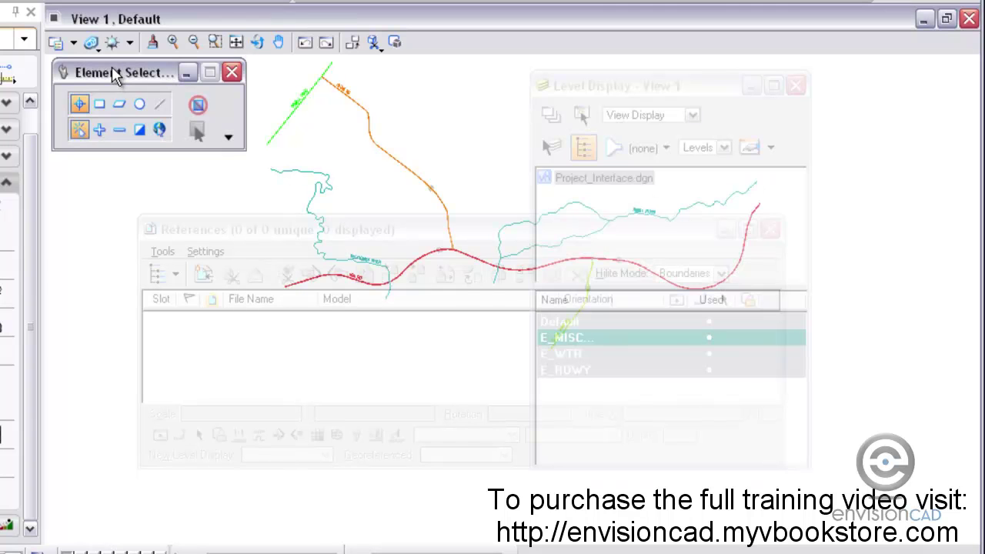
{"action": "left_click", "coordinate": [228, 137]}
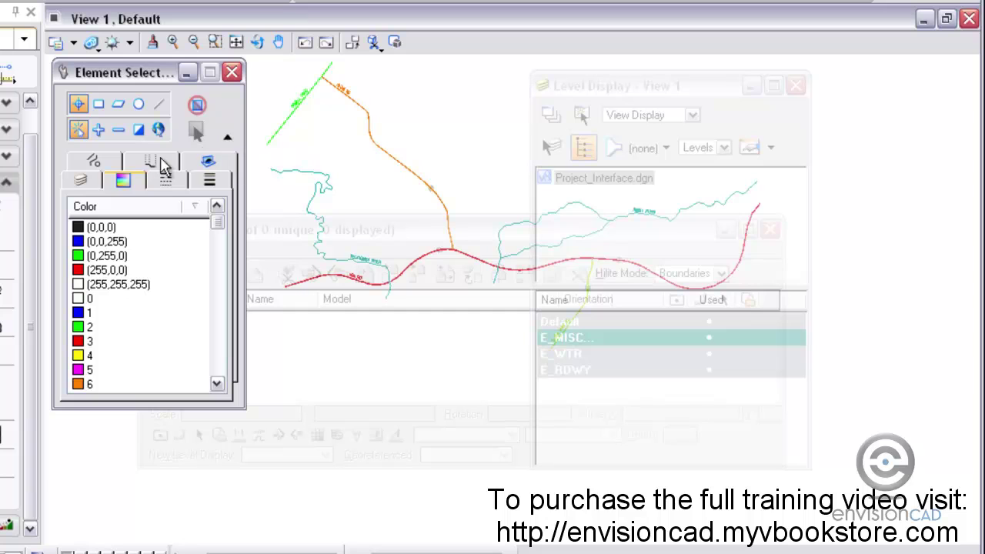
{"action": "left_click", "coordinate": [91, 177]}
{"action": "left_click", "coordinate": [102, 271]}
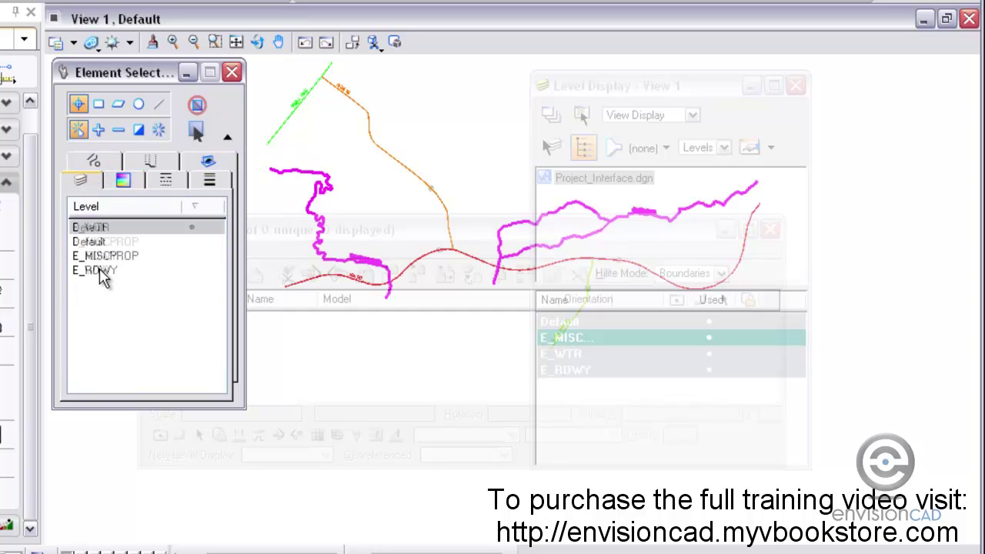
{"action": "left_click", "coordinate": [228, 137]}
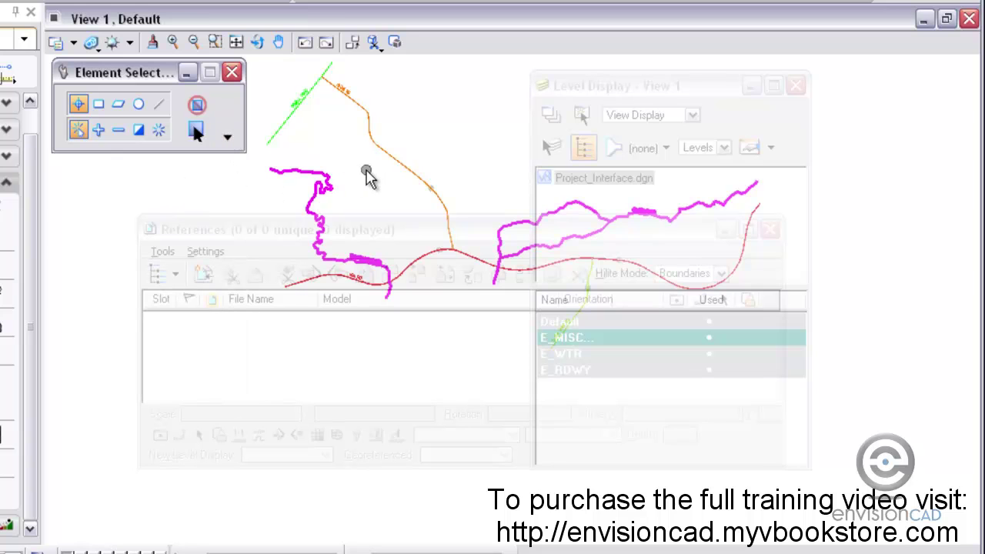
{"action": "left_click", "coordinate": [373, 234]}
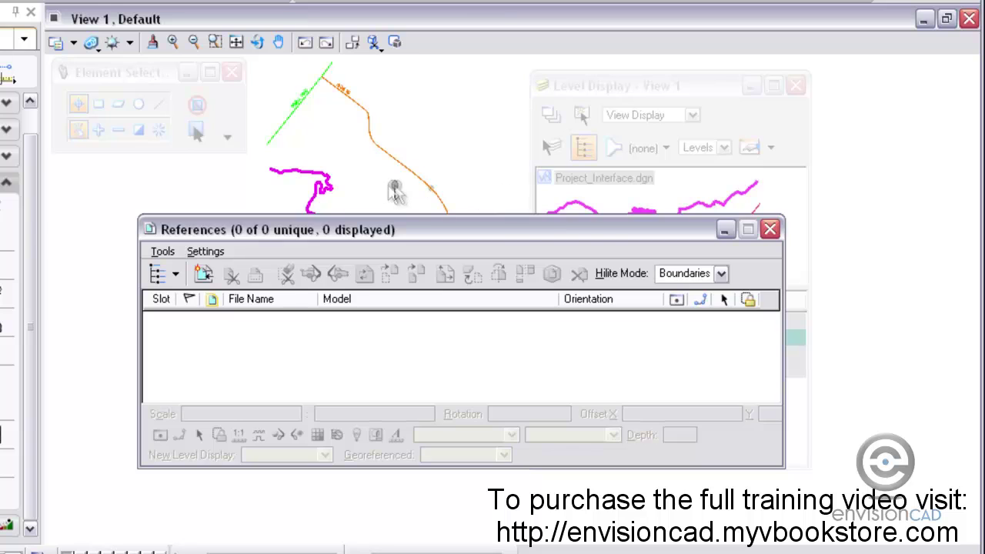
{"action": "left_click", "coordinate": [387, 192]}
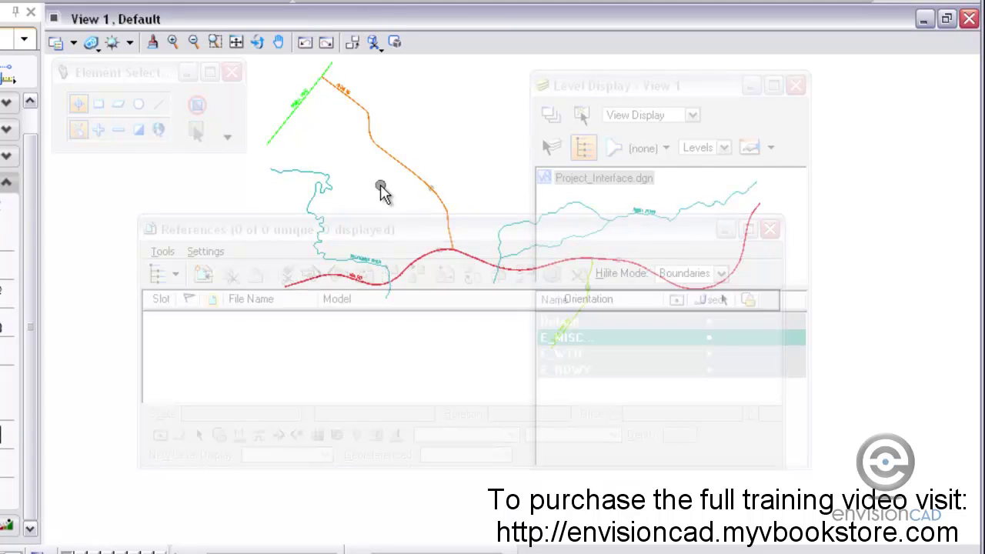